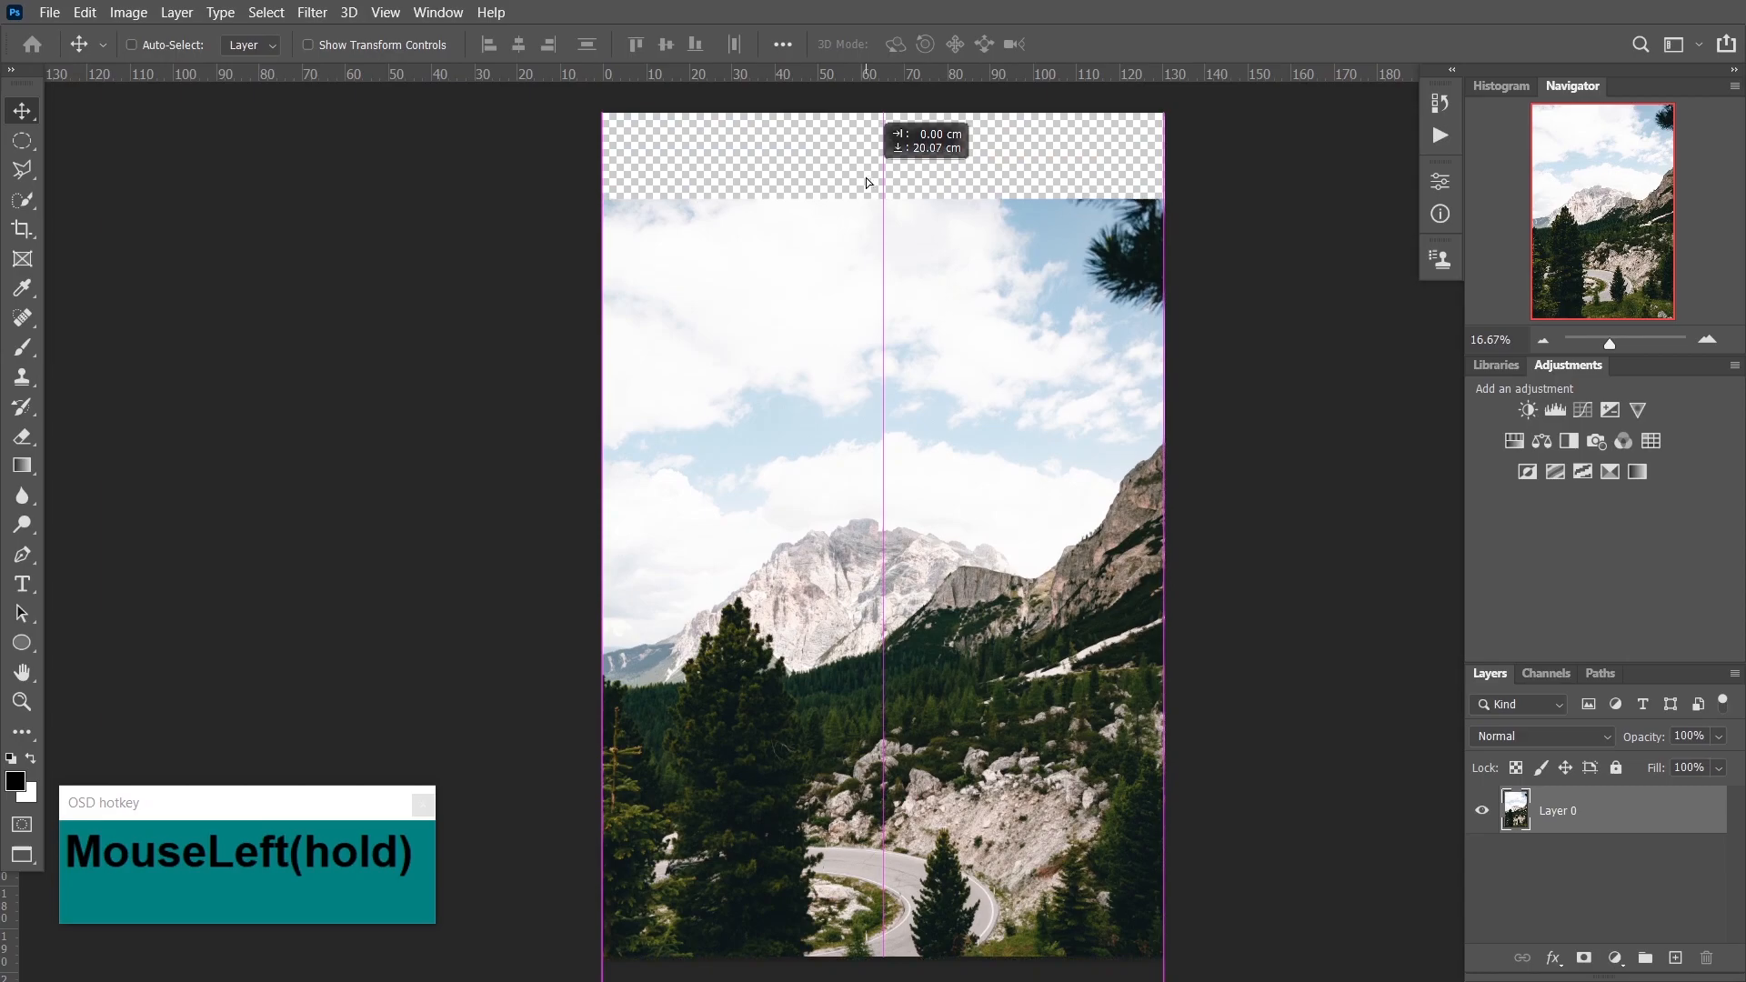
# - Undo the photo layer's last move and place vertical and horizontal guides through the centre of the canvas
pyautogui.hotkey('ctrl', 'z')
pyautogui.moveTo(890, 72); pyautogui.dragTo(913, 533)
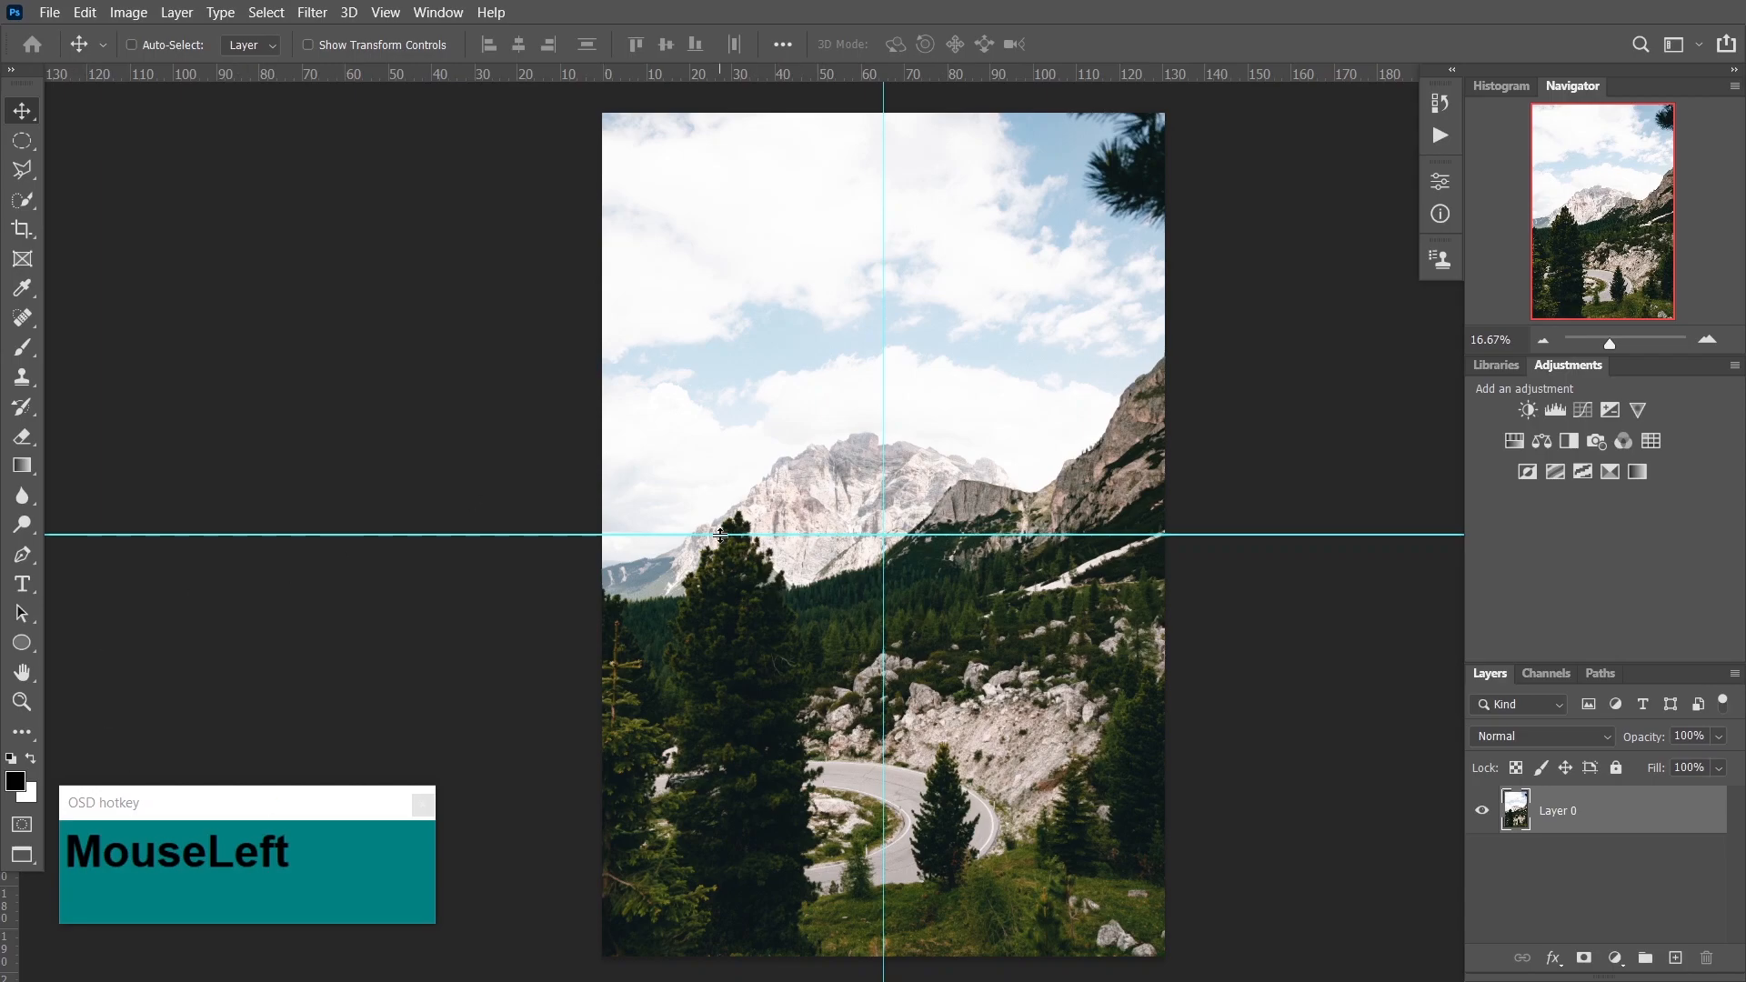
# - Draw a circular selection about 110 cm wide centred on the guides' crossing and fill it with black on a new layer
pyautogui.click(22, 141)
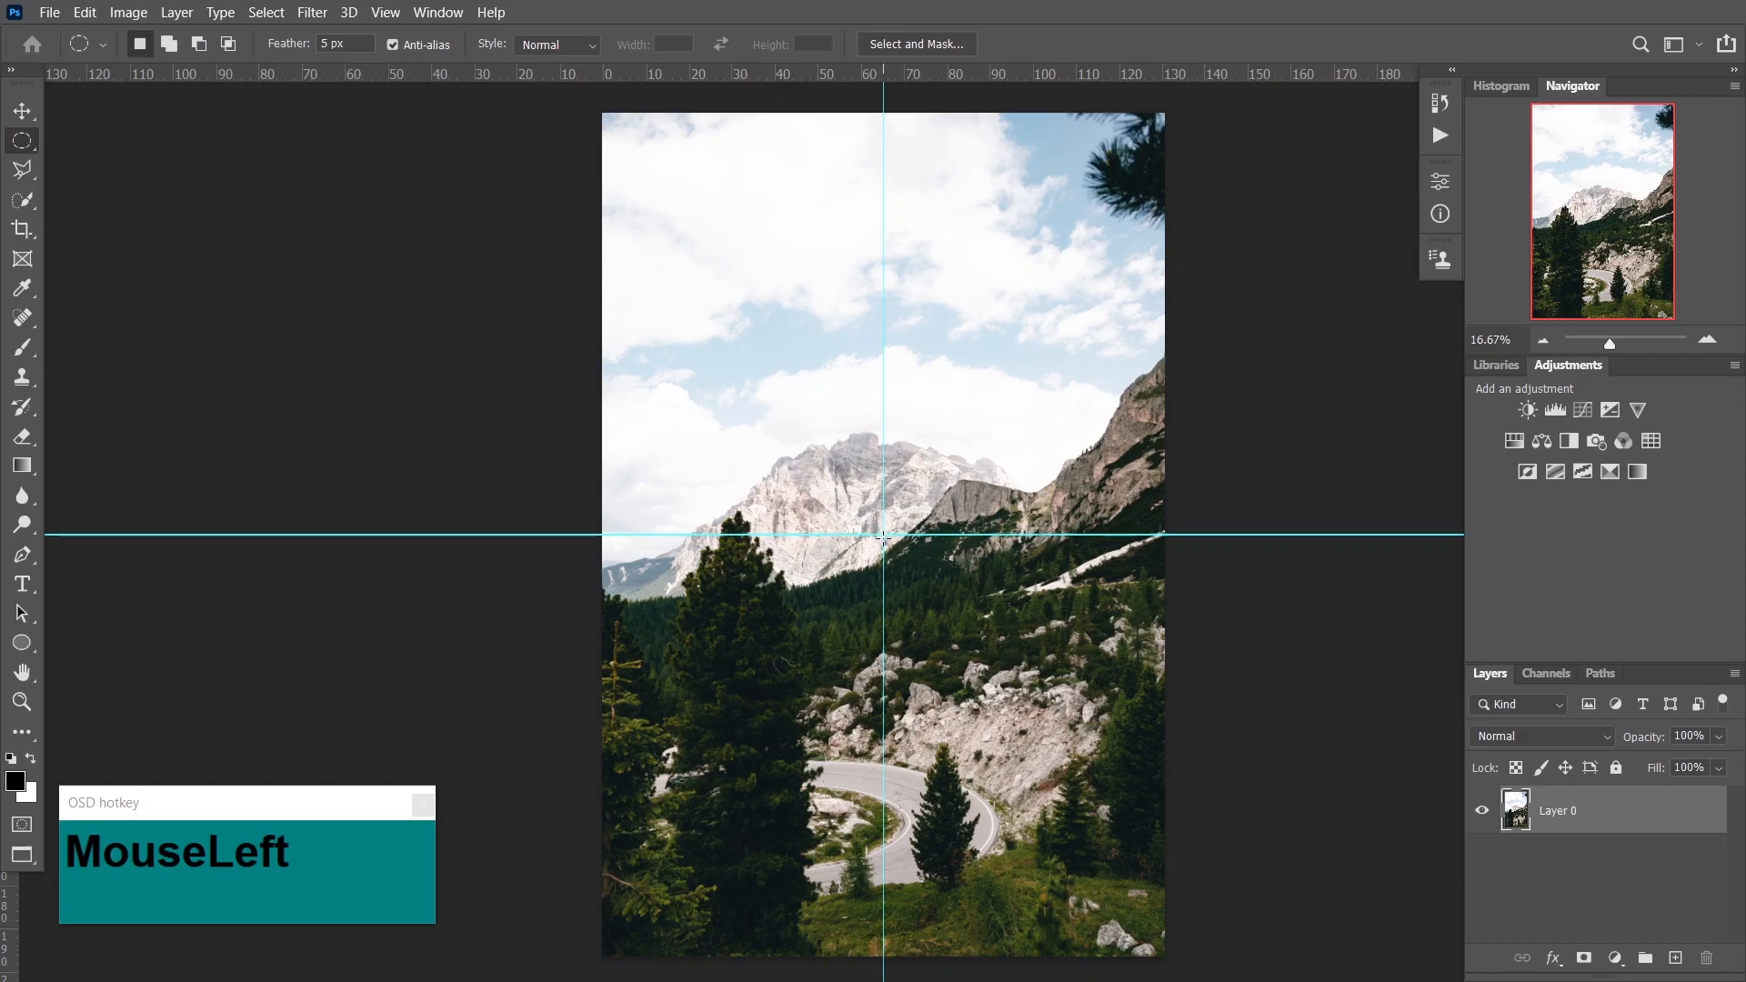
pyautogui.keyDown('ctrl'); pyautogui.click(884, 537); pyautogui.keyUp('ctrl')
pyautogui.moveTo(883, 536); pyautogui.dragTo(883, 537)
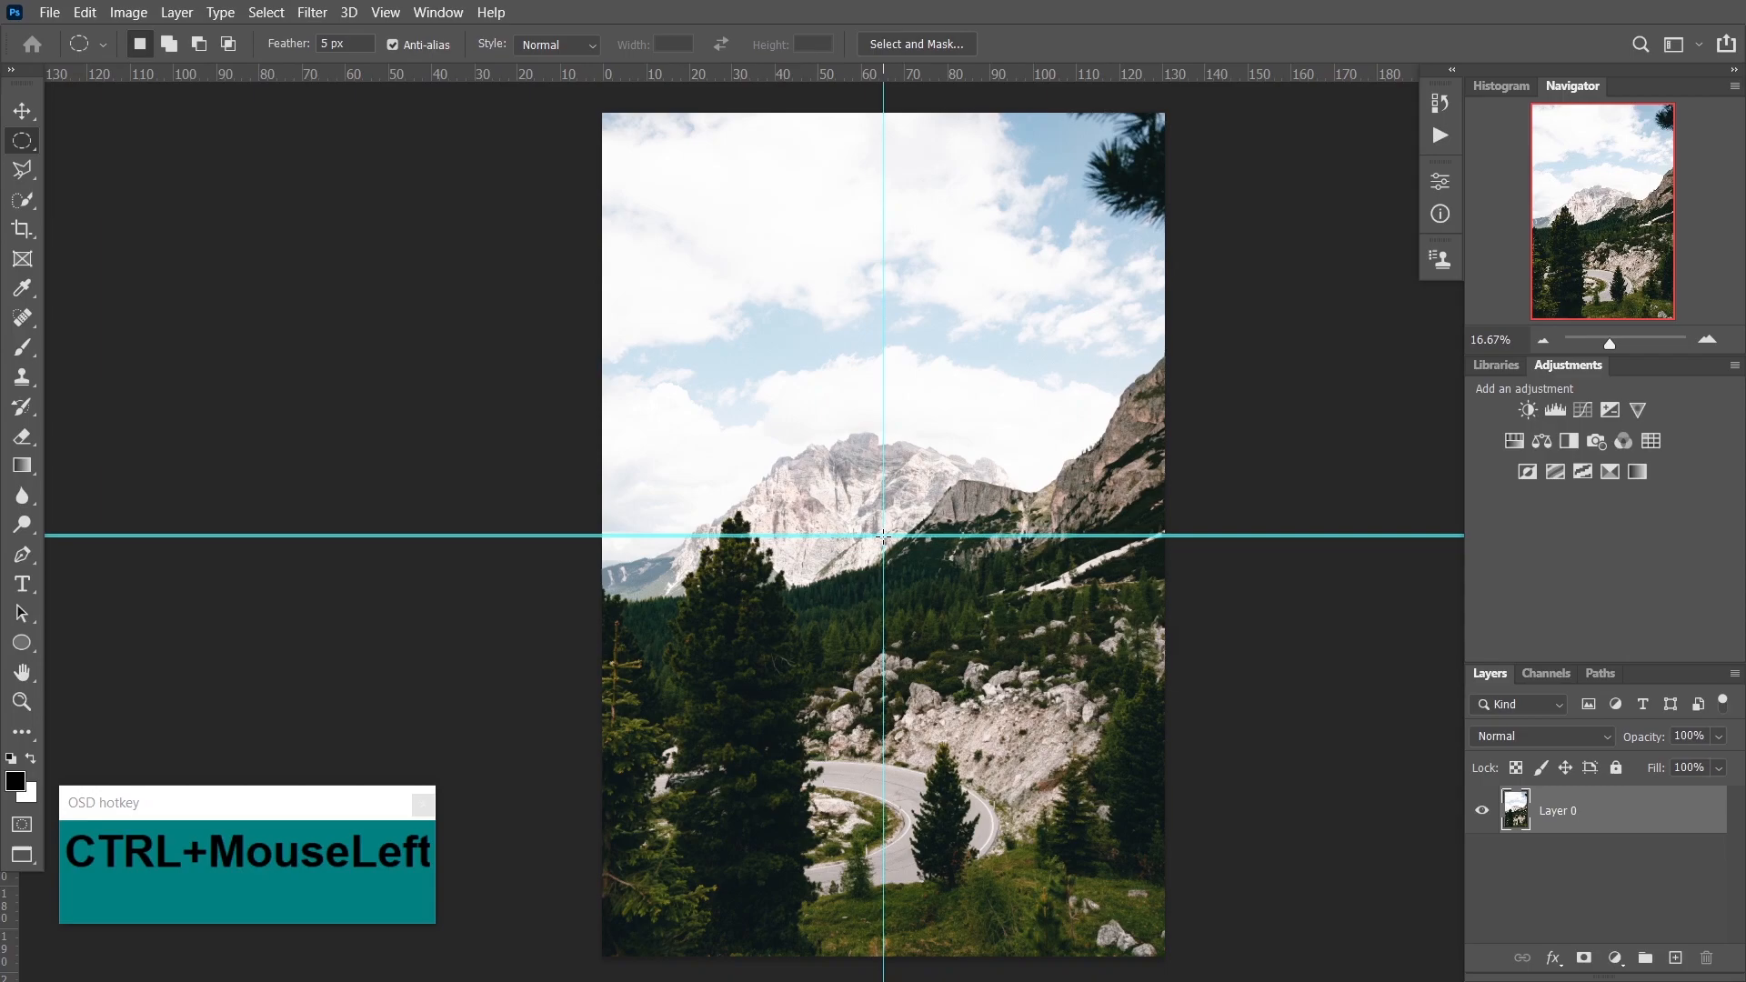
pyautogui.moveTo(883, 537); pyautogui.dragTo(641, 293)
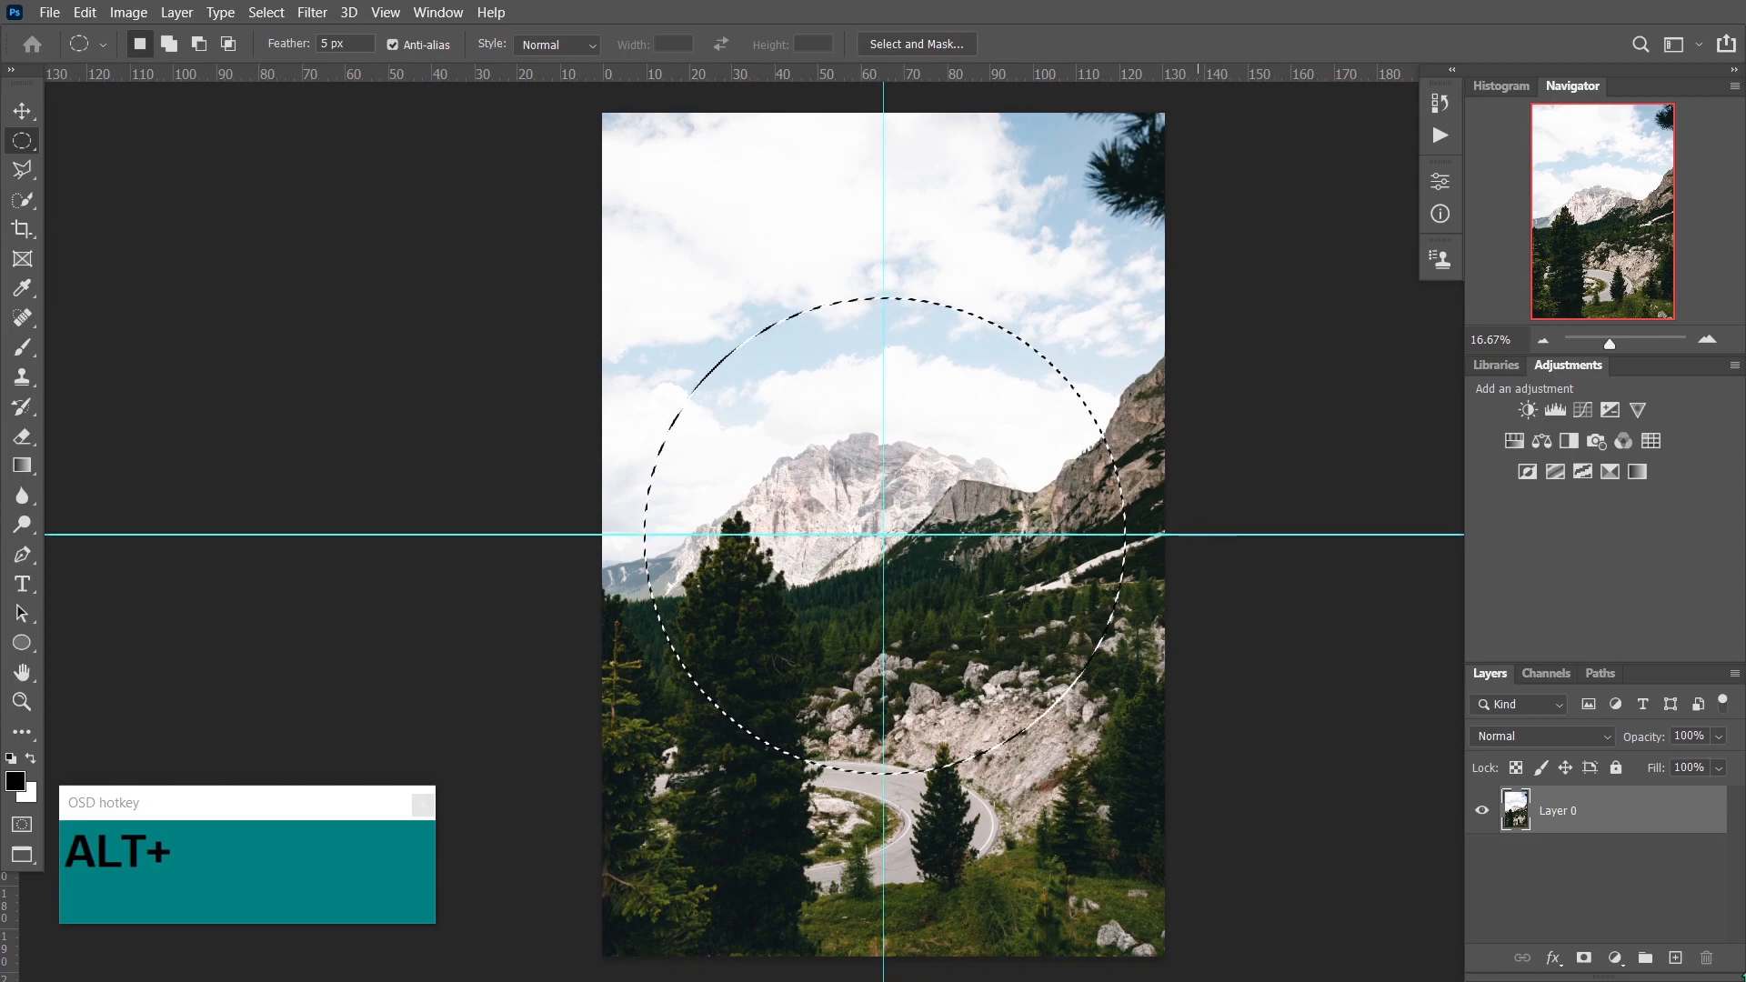
pyautogui.click(1677, 962)
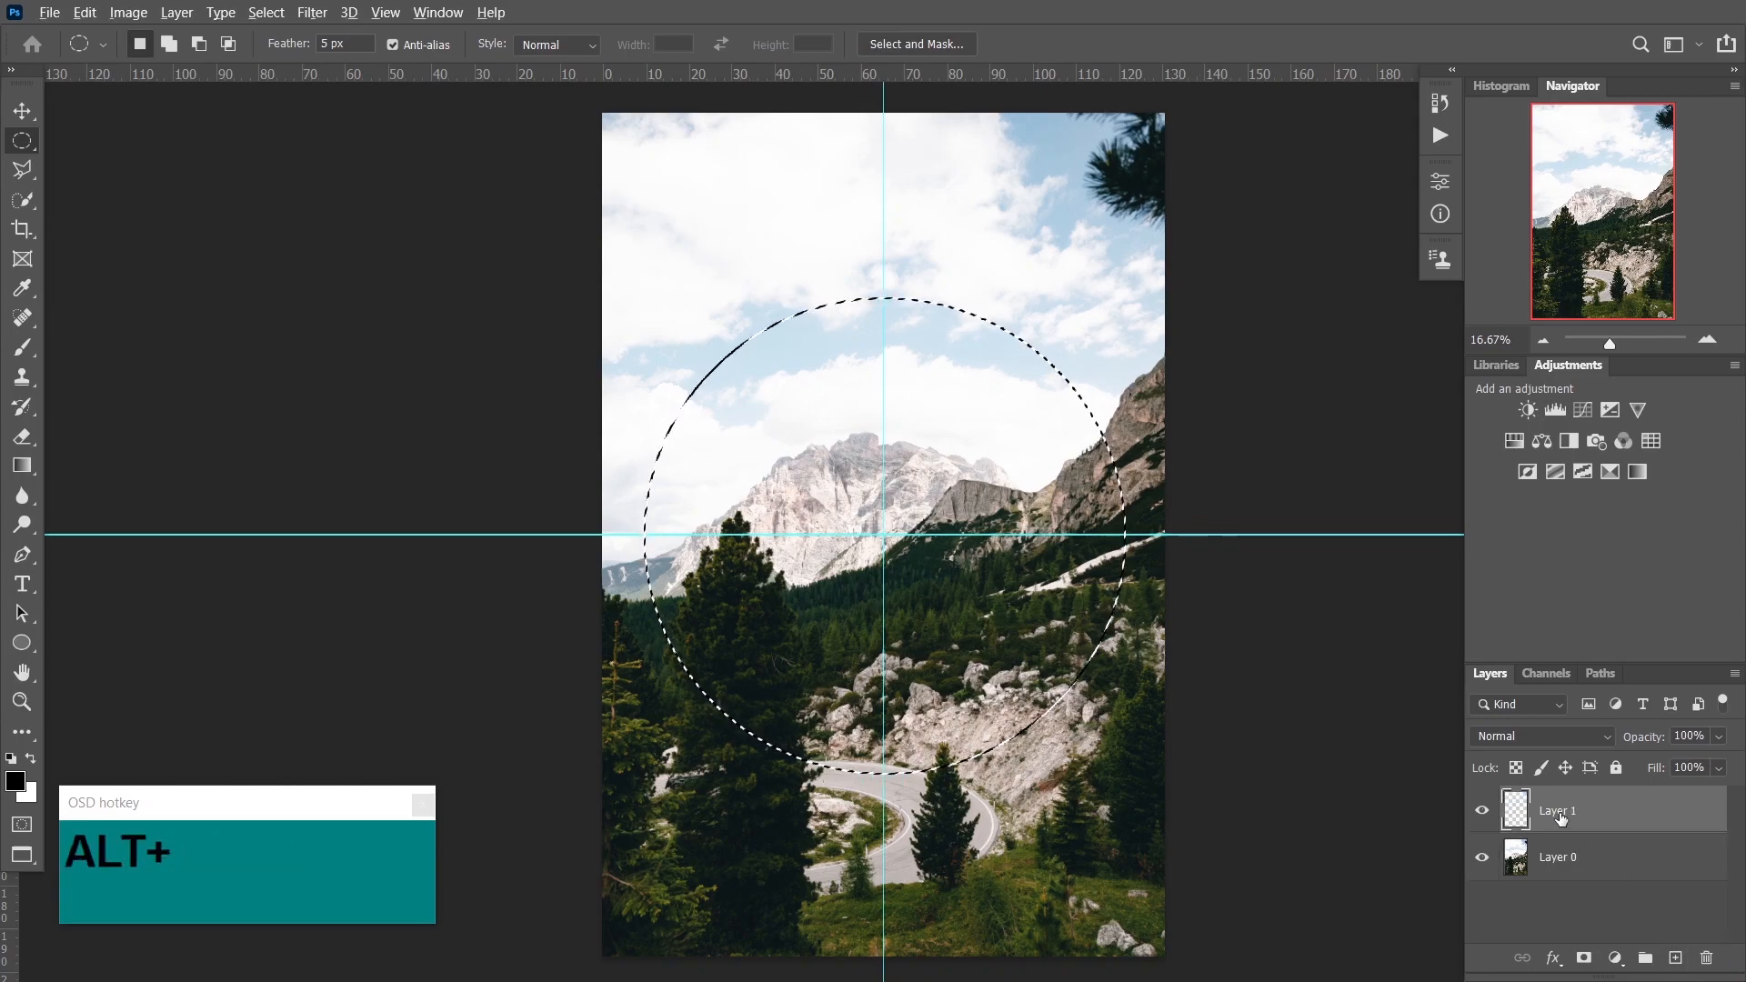
pyautogui.hotkey('alt', 'BackSpace')
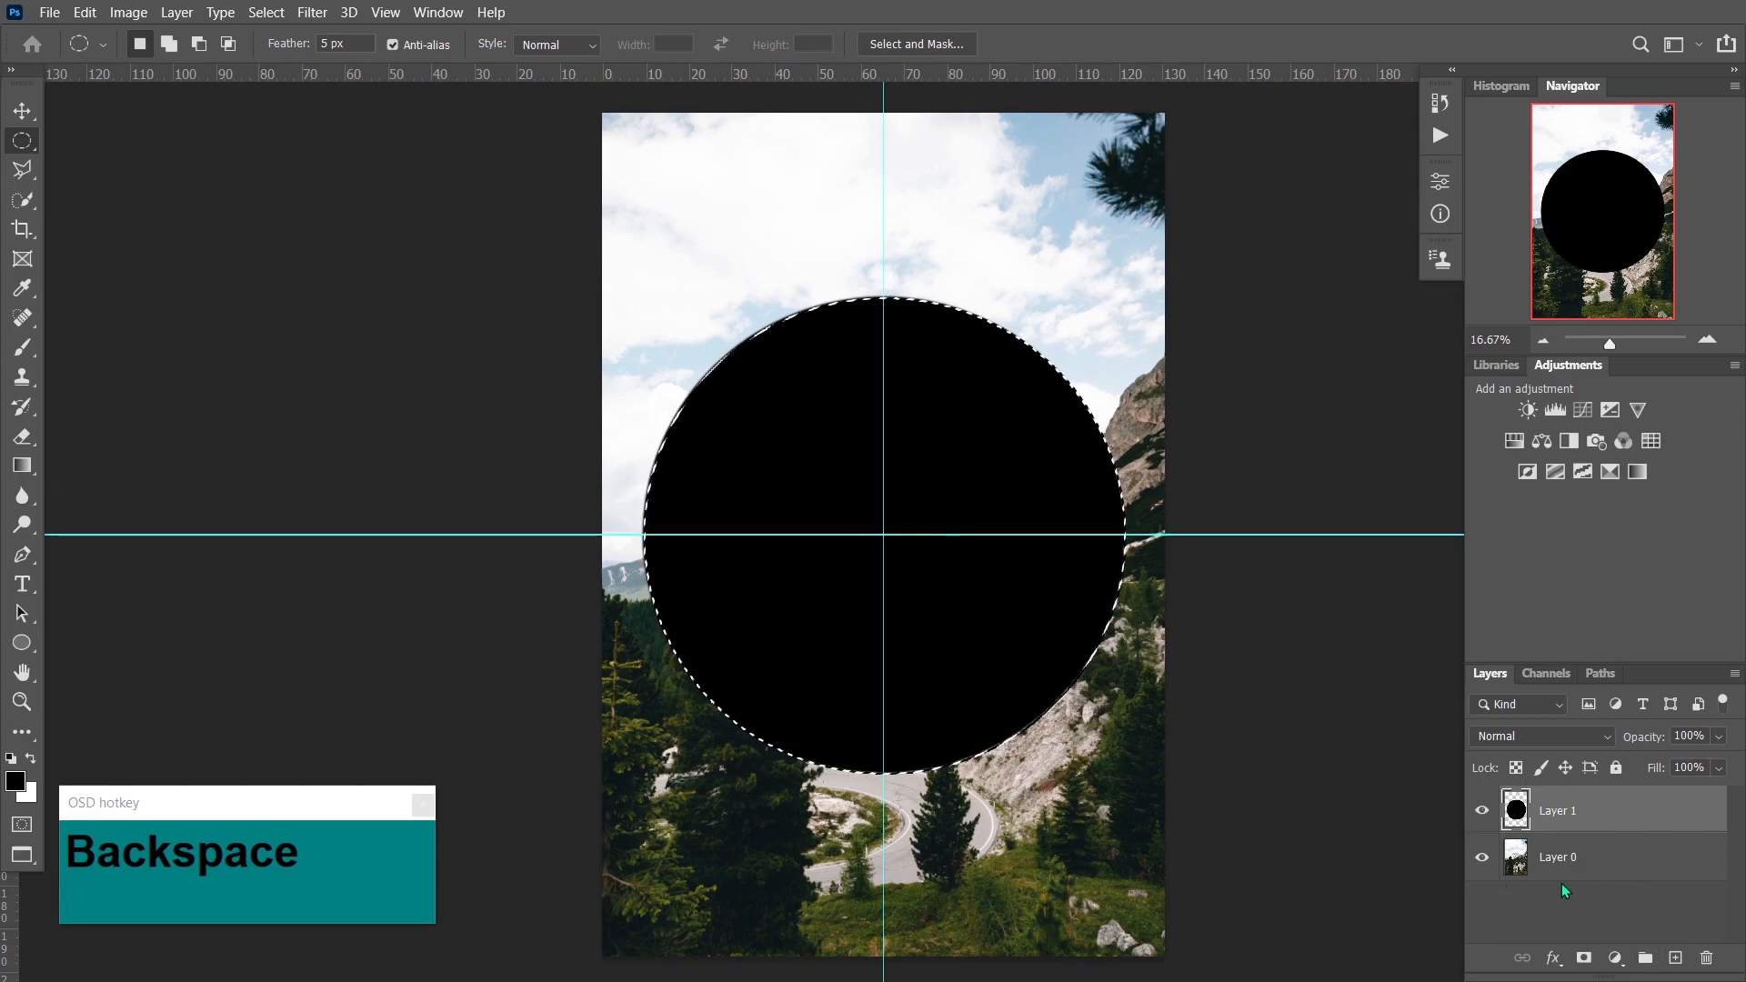
pyautogui.click(1556, 857)
pyautogui.hotkey('ctrl', 'j')
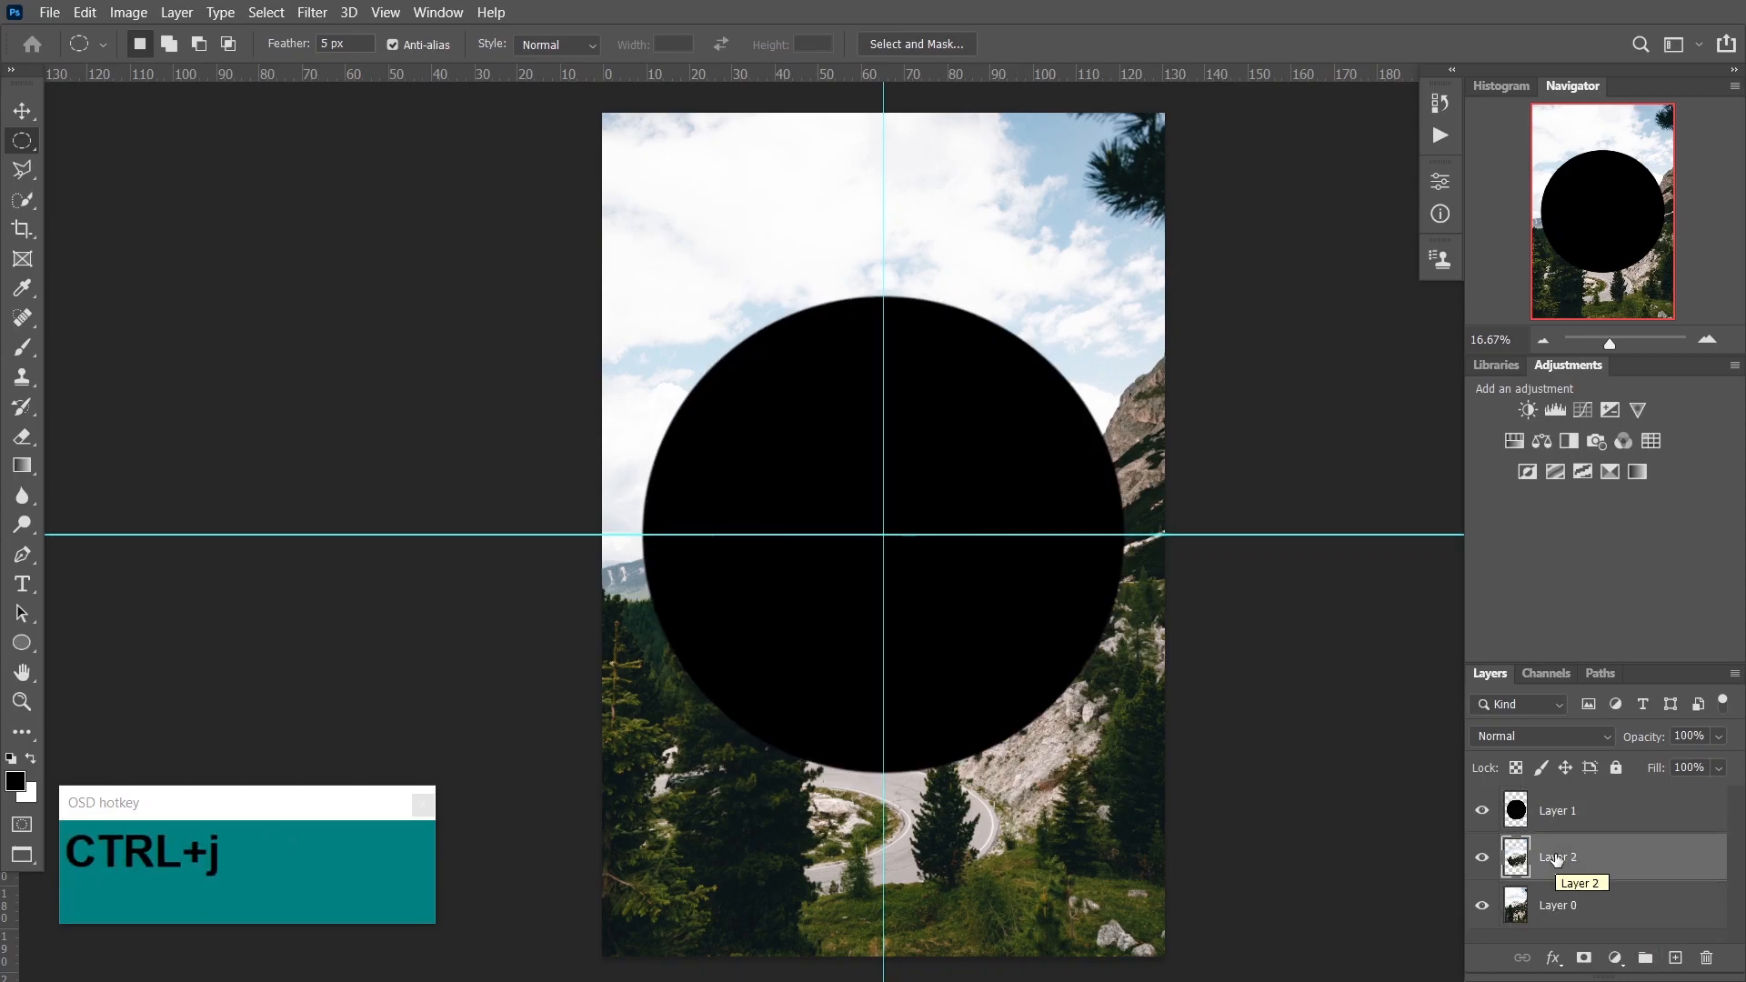
pyautogui.hotkey('ctrl', 'z')
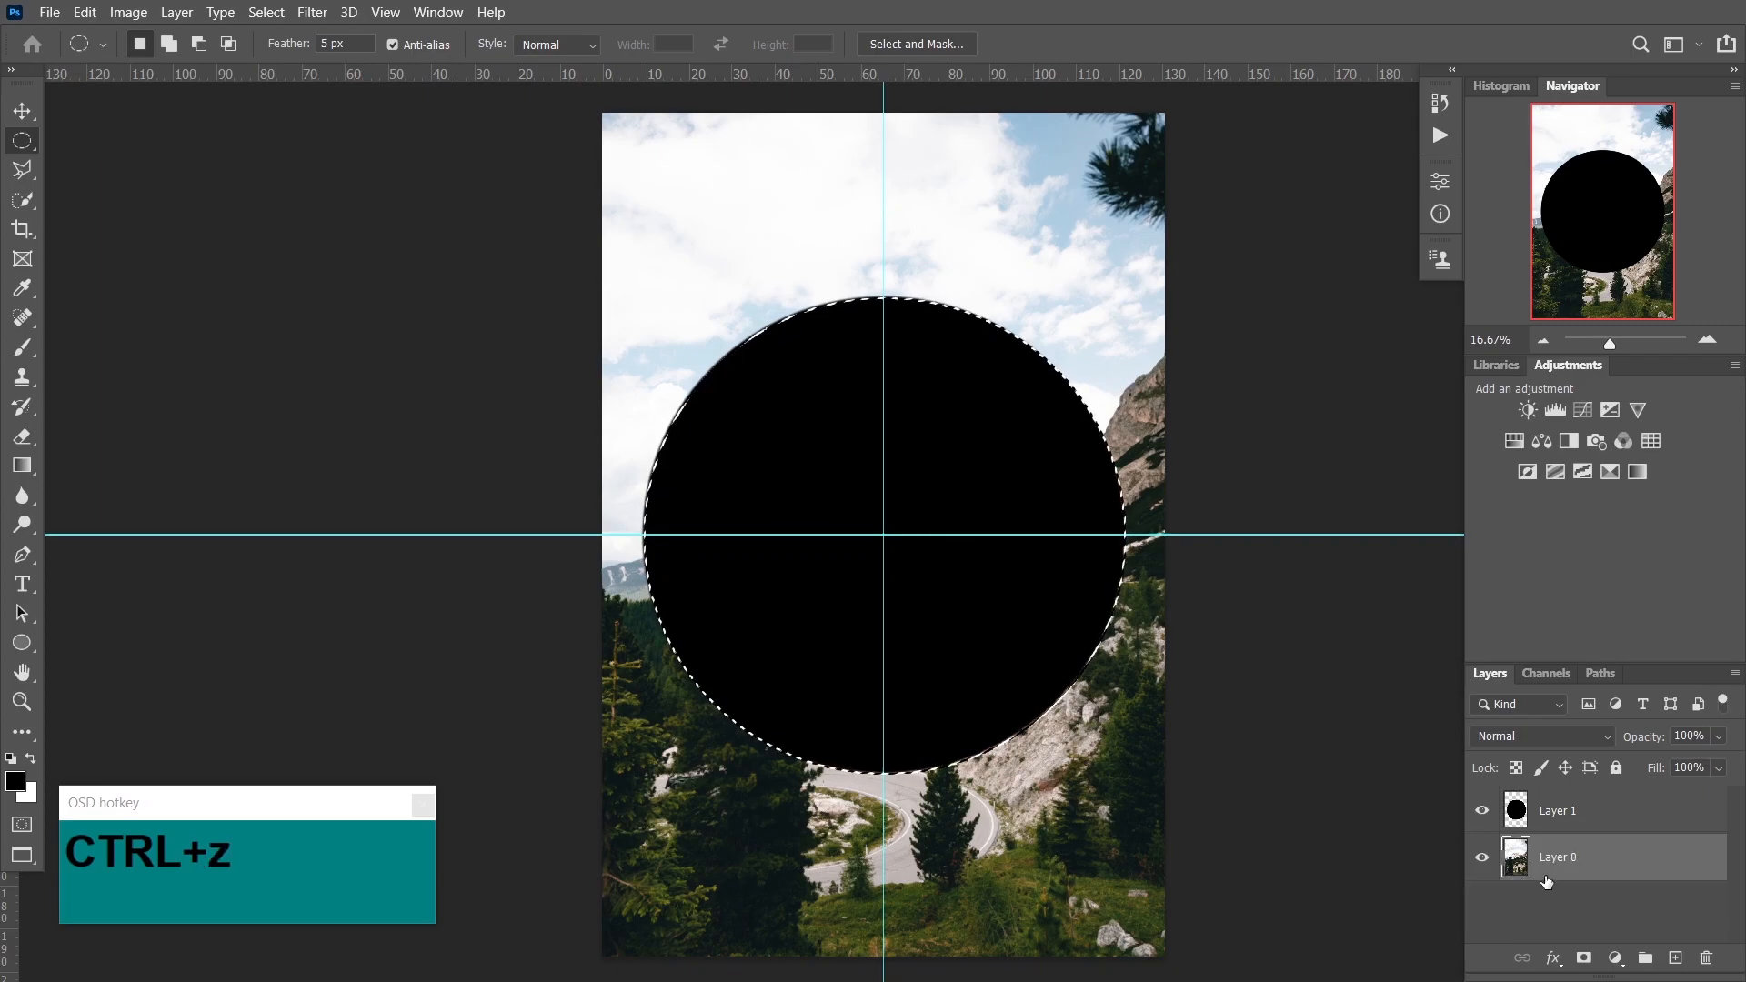
# - Clear the circular selection, then duplicate the full photo layer and stack the copy above the black circle layer
pyautogui.press('m')
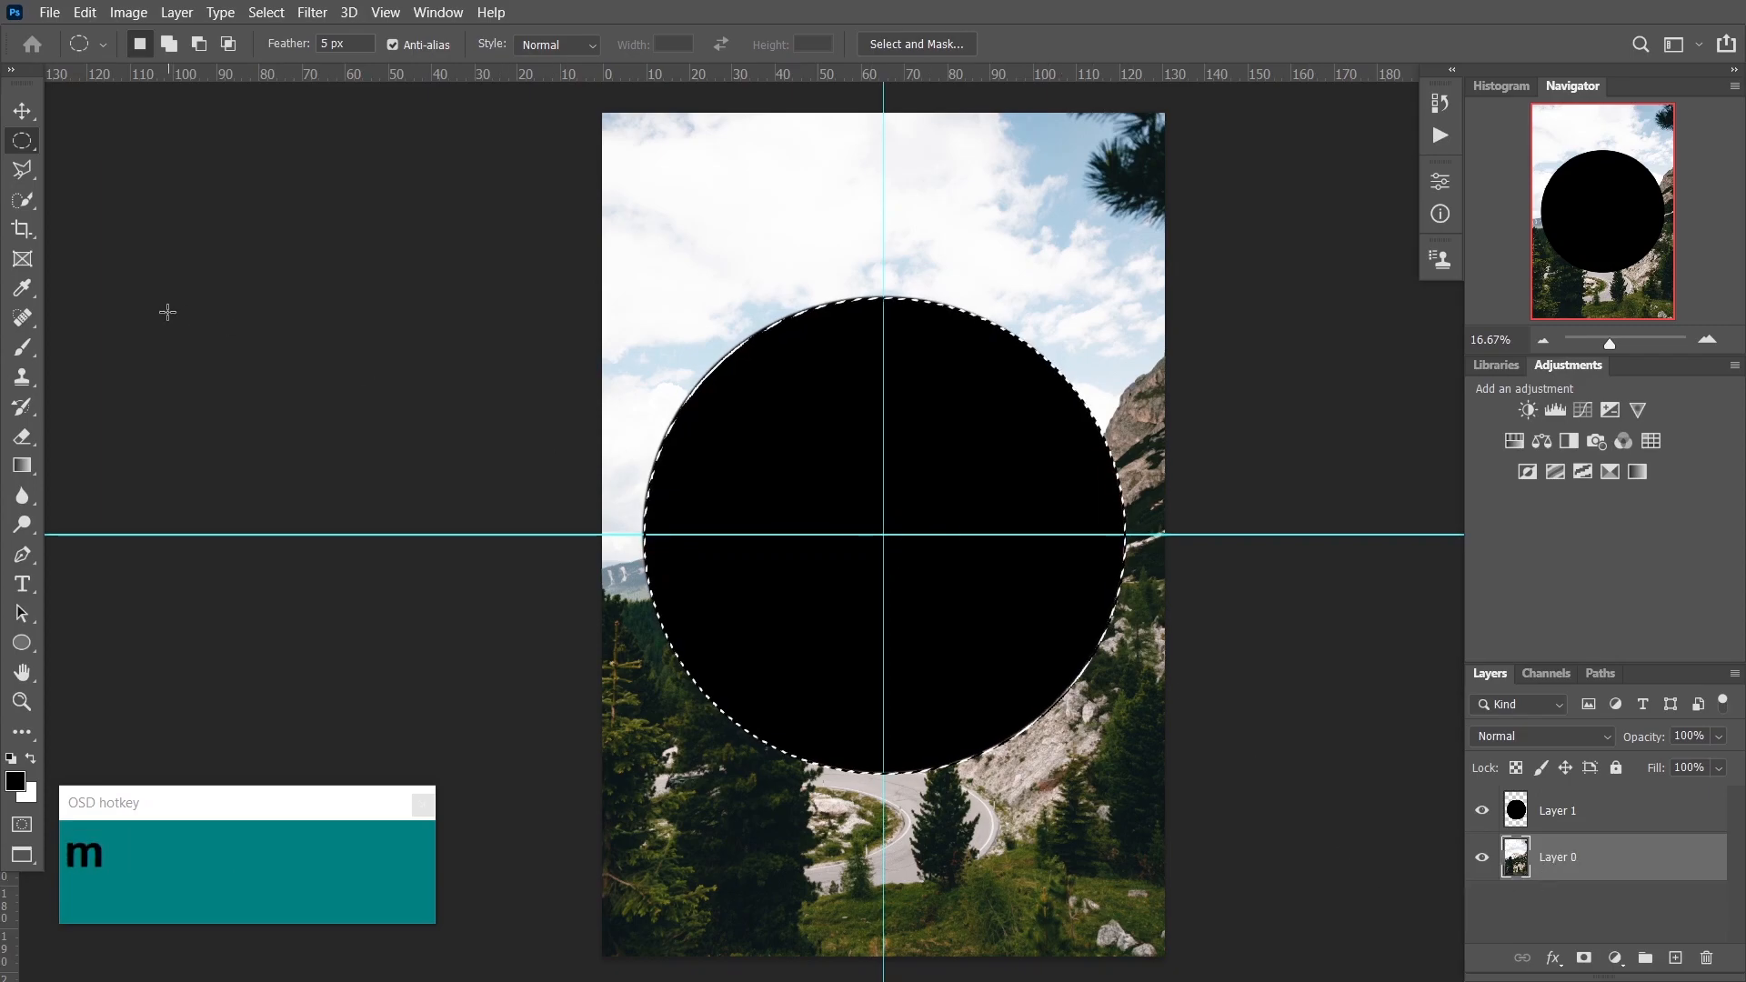
pyautogui.click(356, 315)
pyautogui.press('v')
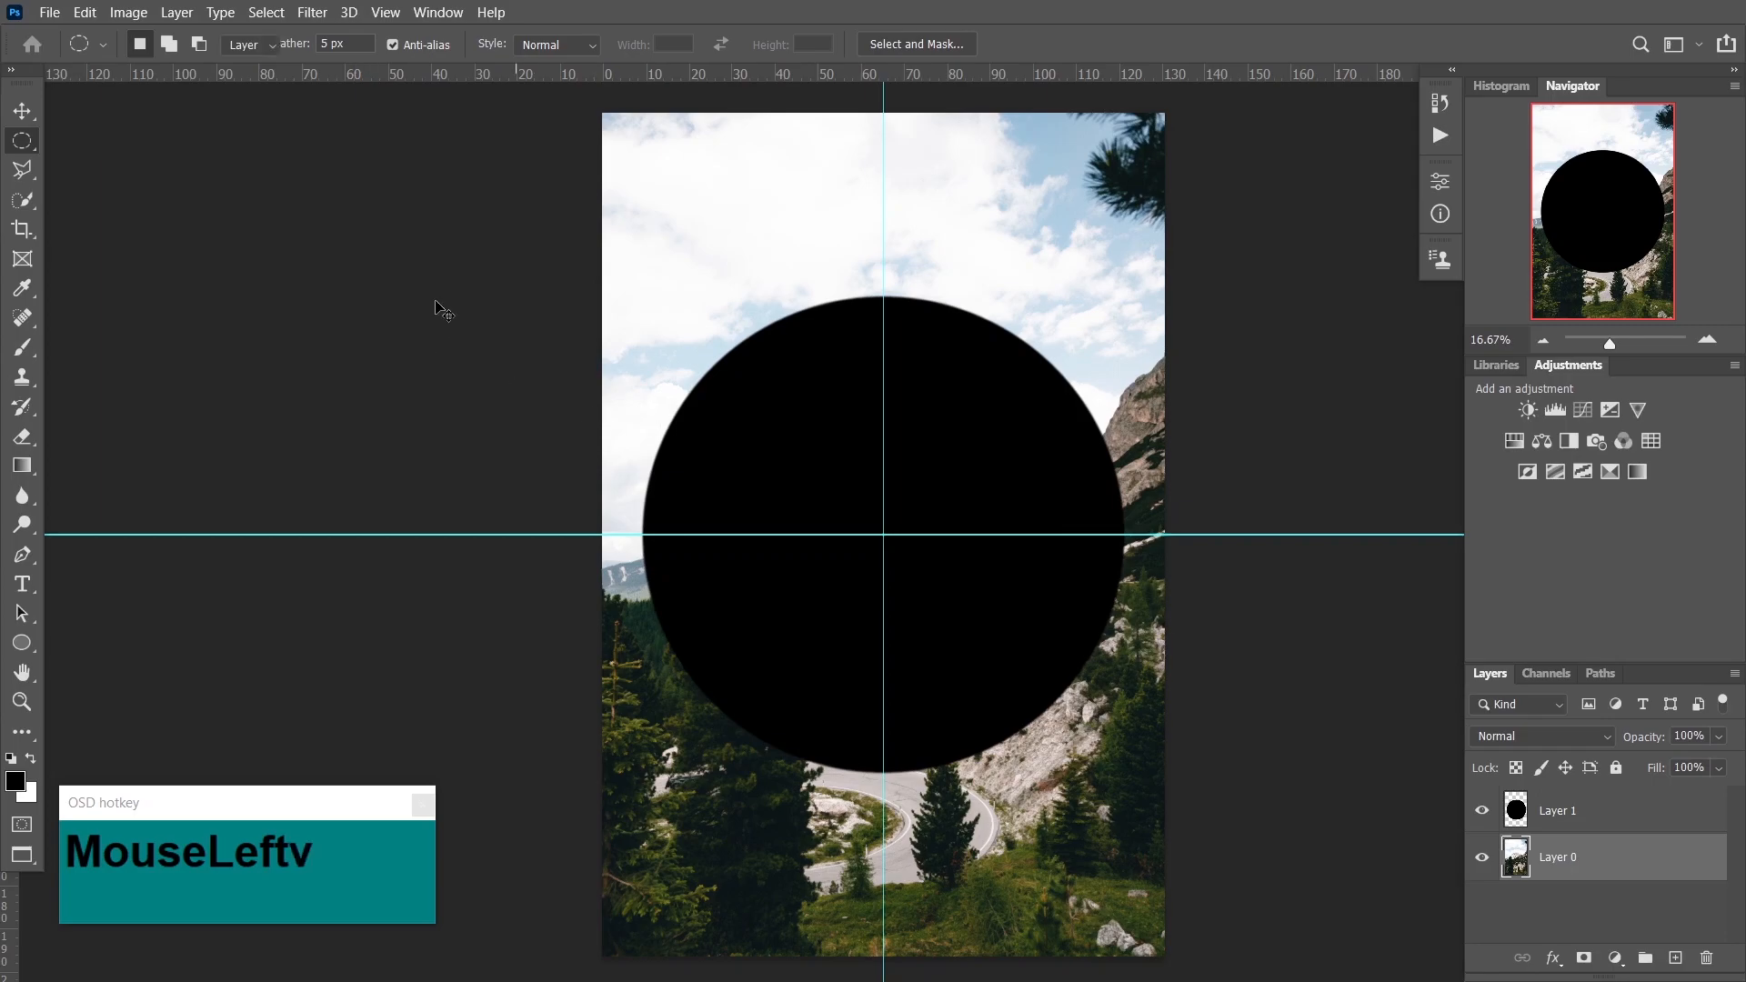
pyautogui.doubleClick(1555, 857)
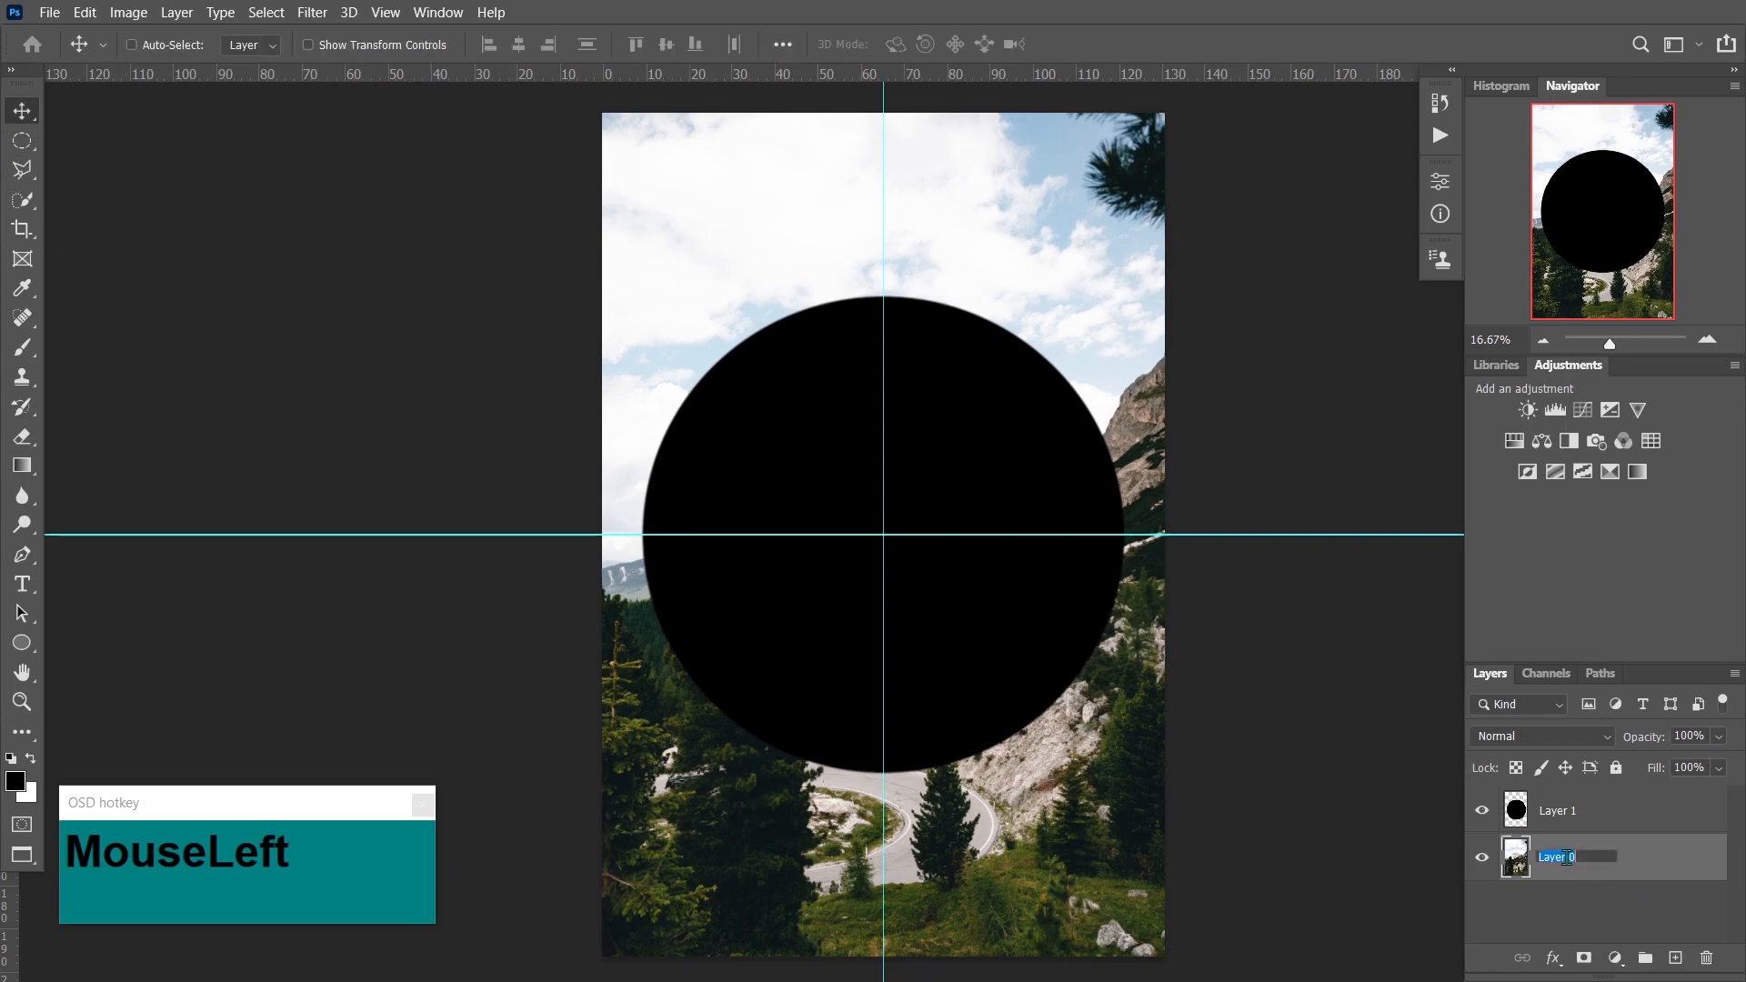
pyautogui.press('ctrl')
pyautogui.hotkey('ctrl', 'j')
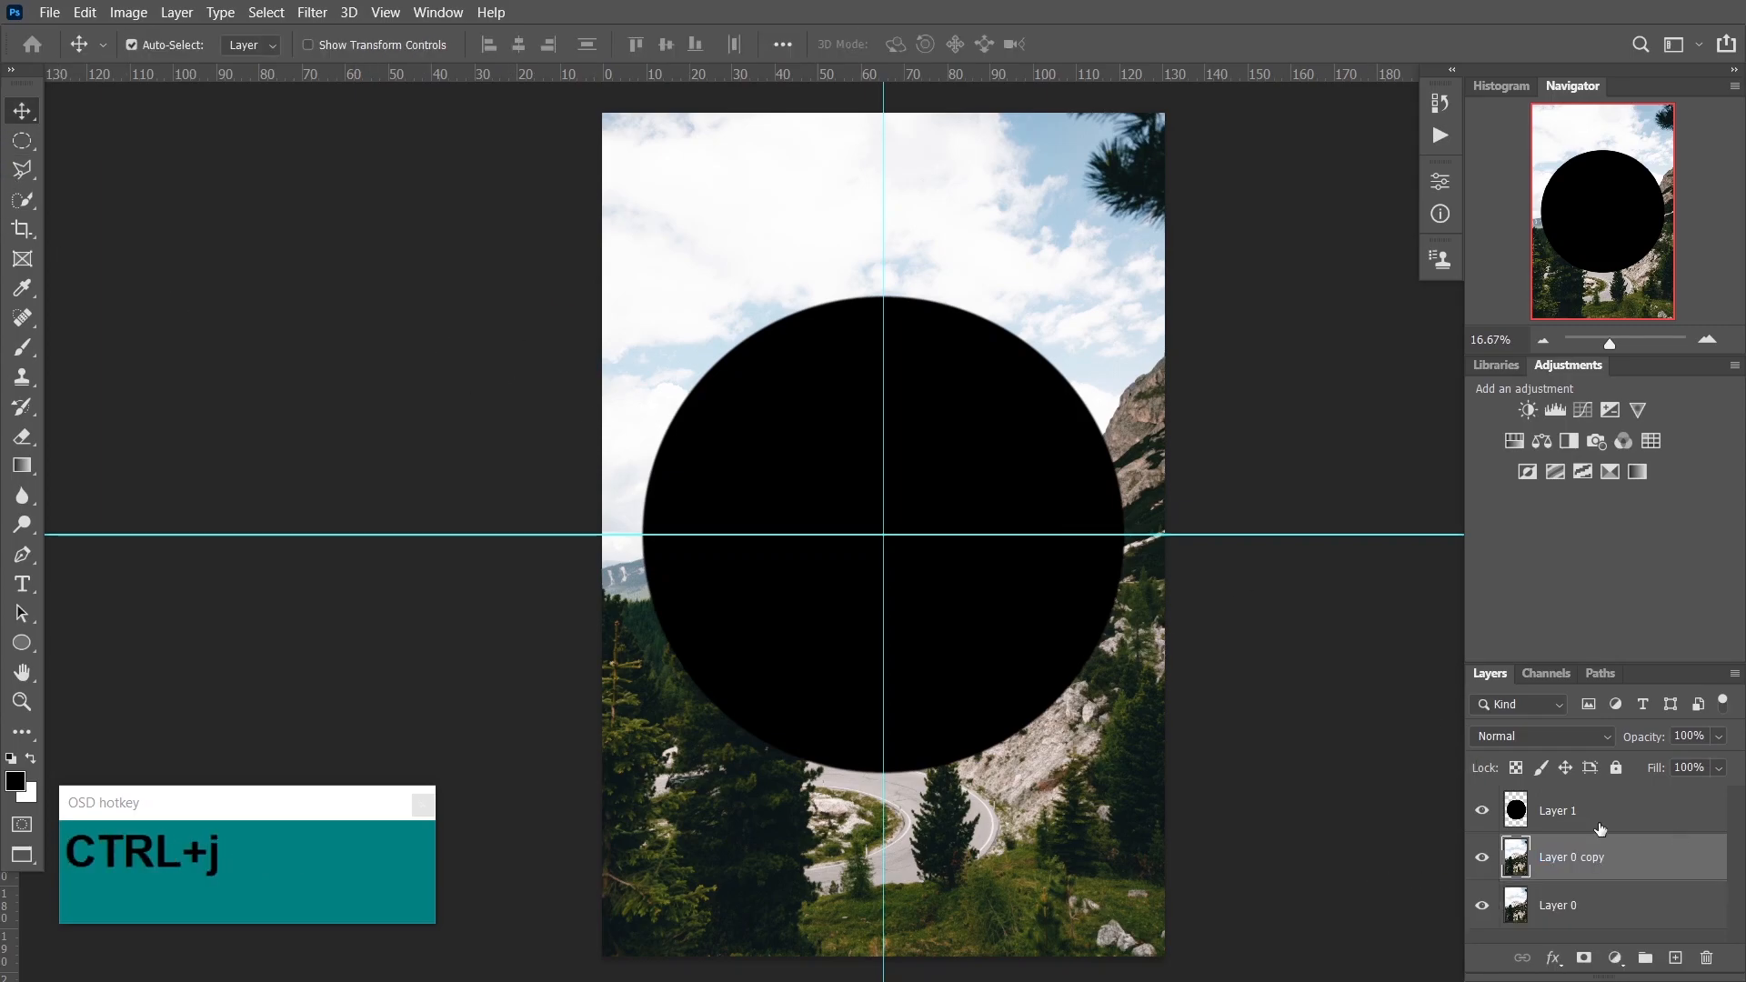
pyautogui.moveTo(1653, 874); pyautogui.dragTo(1484, 829)
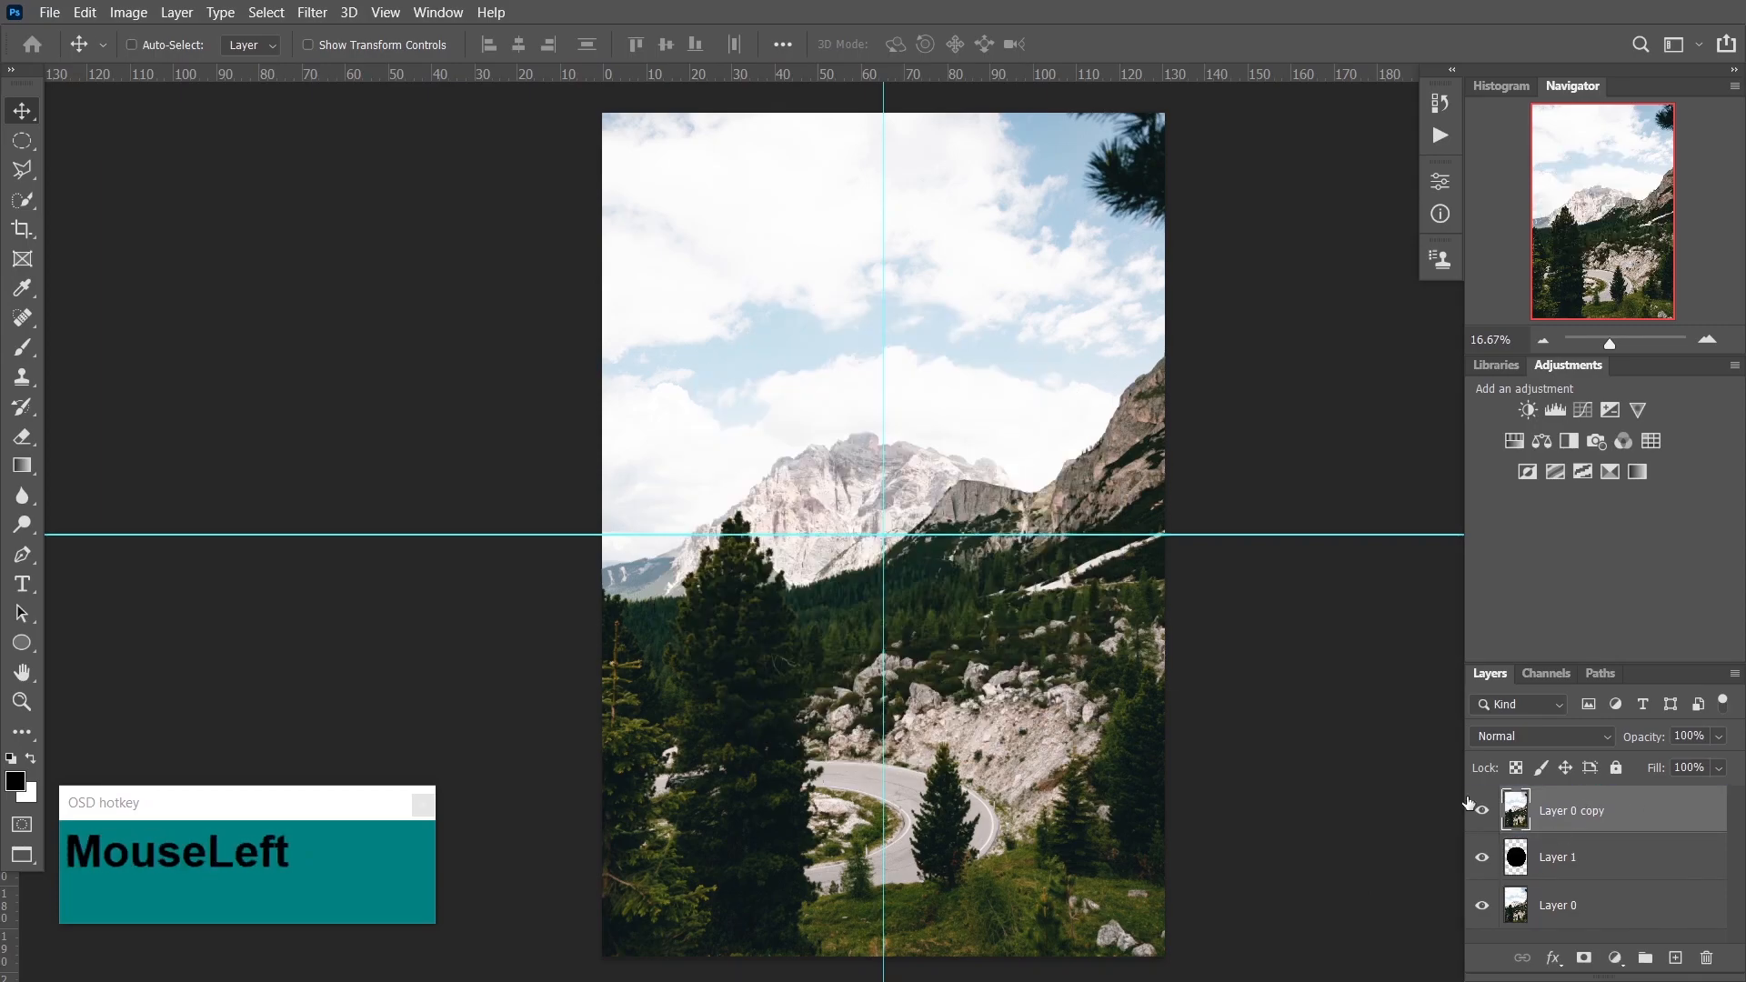
pyautogui.click(1552, 855)
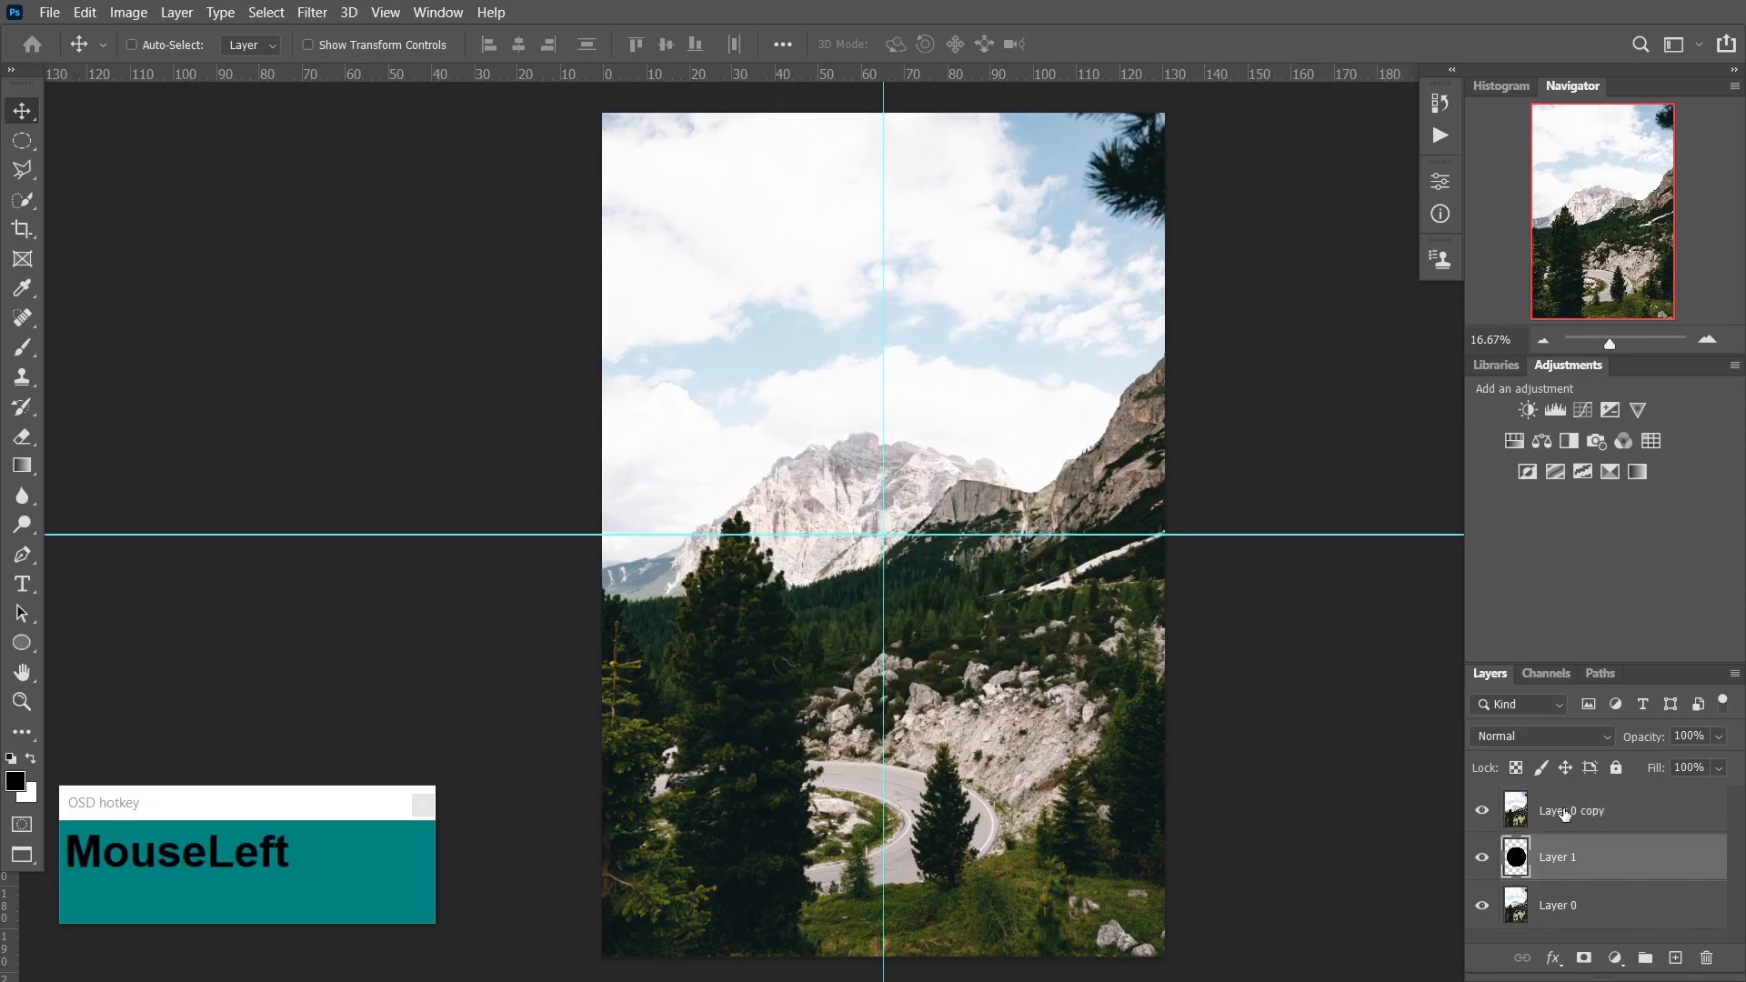
pyautogui.click(1560, 818)
pyautogui.click(1545, 855)
pyautogui.moveTo(1542, 820); pyautogui.dragTo(1527, 855)
pyautogui.click(1527, 855)
pyautogui.press('ctrl')
pyautogui.keyDown('ctrl'); pyautogui.click(1516, 857); pyautogui.keyUp('ctrl')
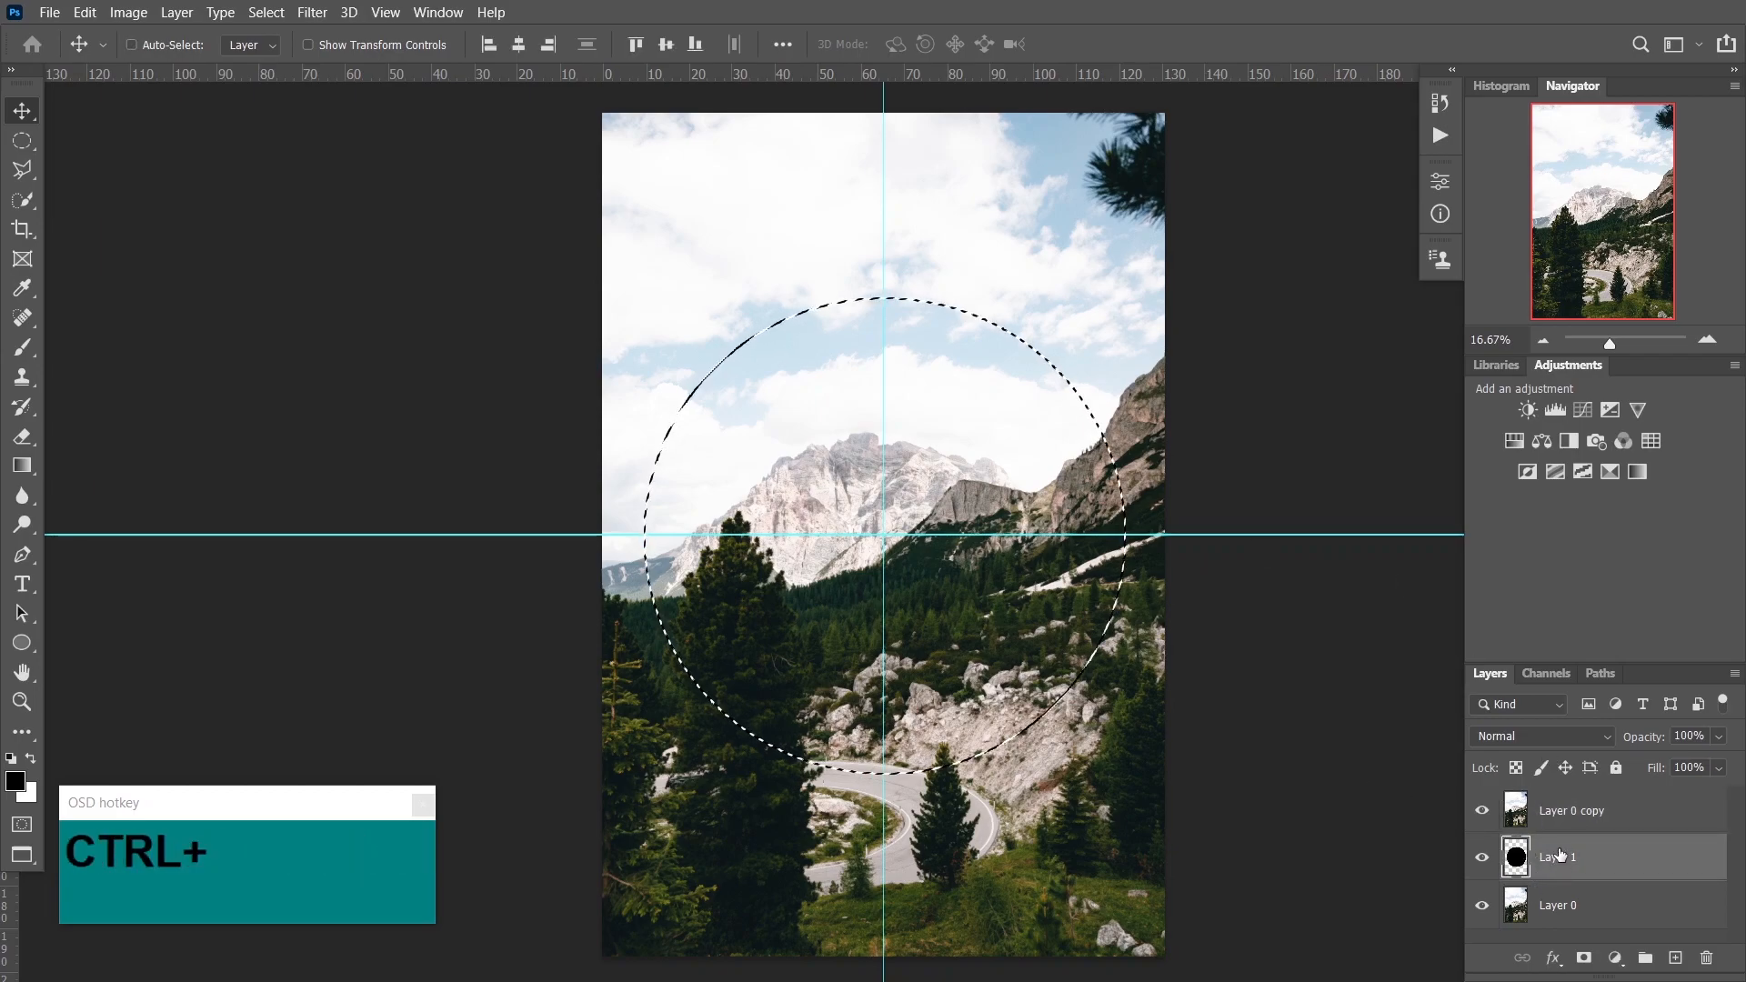
pyautogui.hotkey('ctrl', 'd')
# - Apply the Spherize distortion to the Layer 0 copy with an amount of 100% in Normal mode
pyautogui.click(1548, 821)
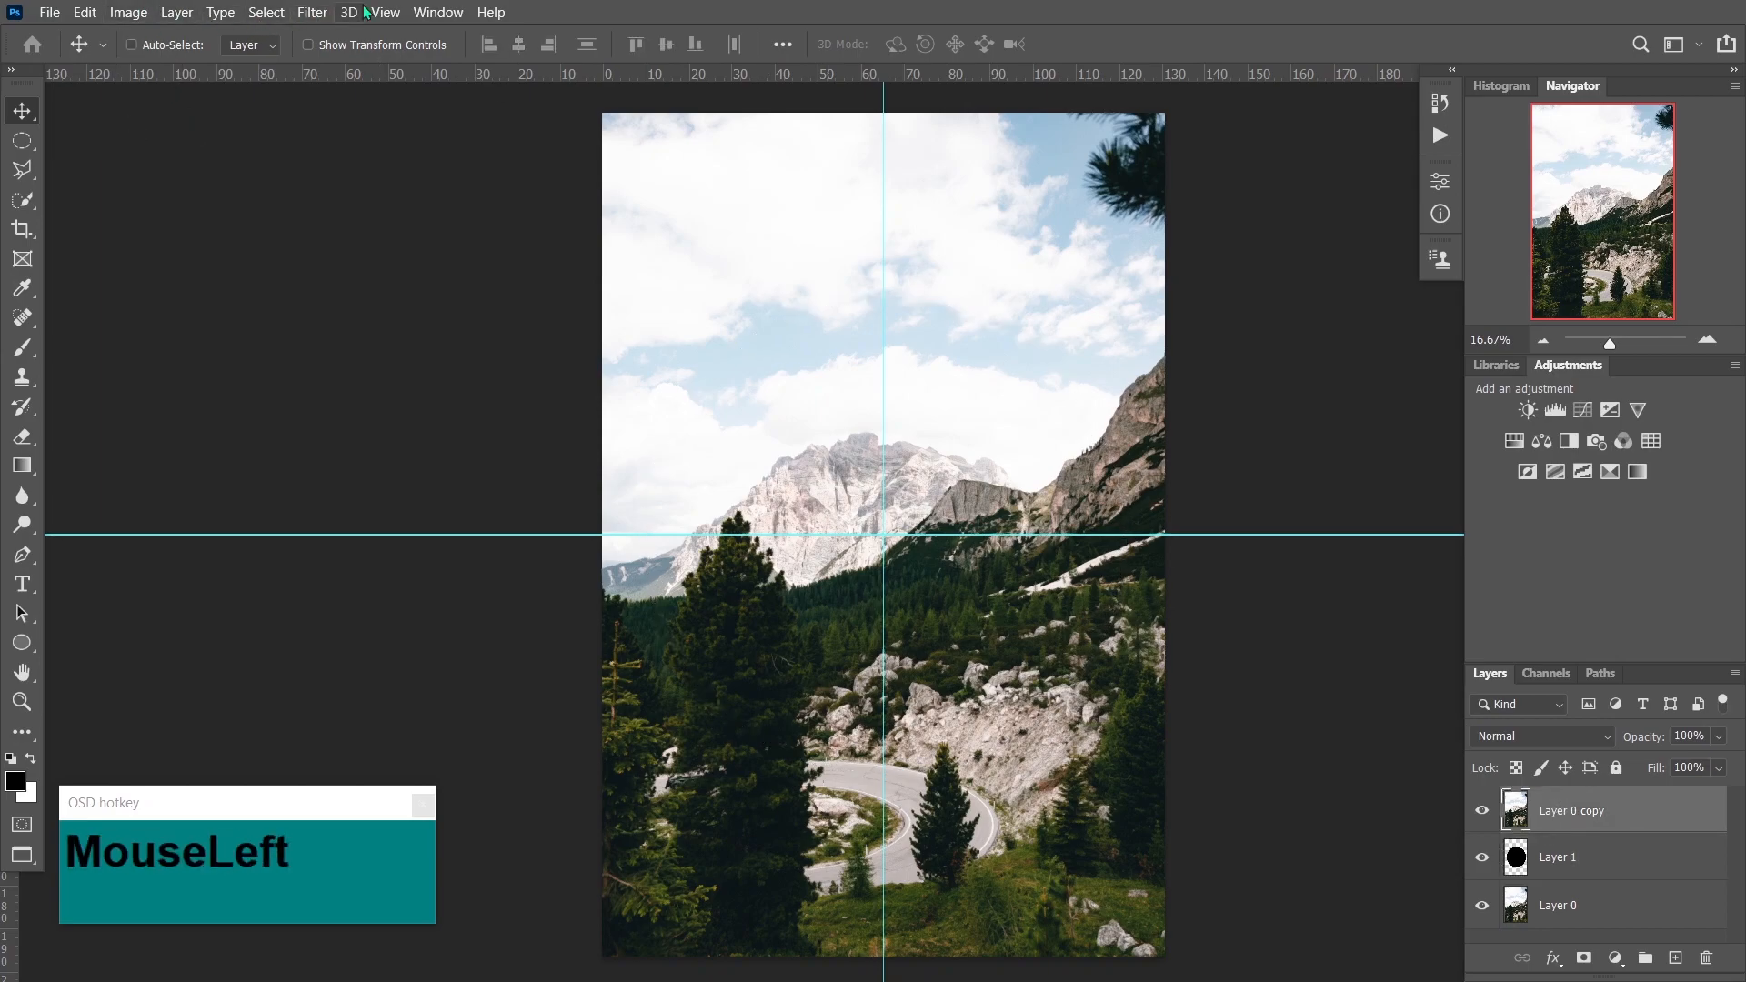
pyautogui.click(312, 12)
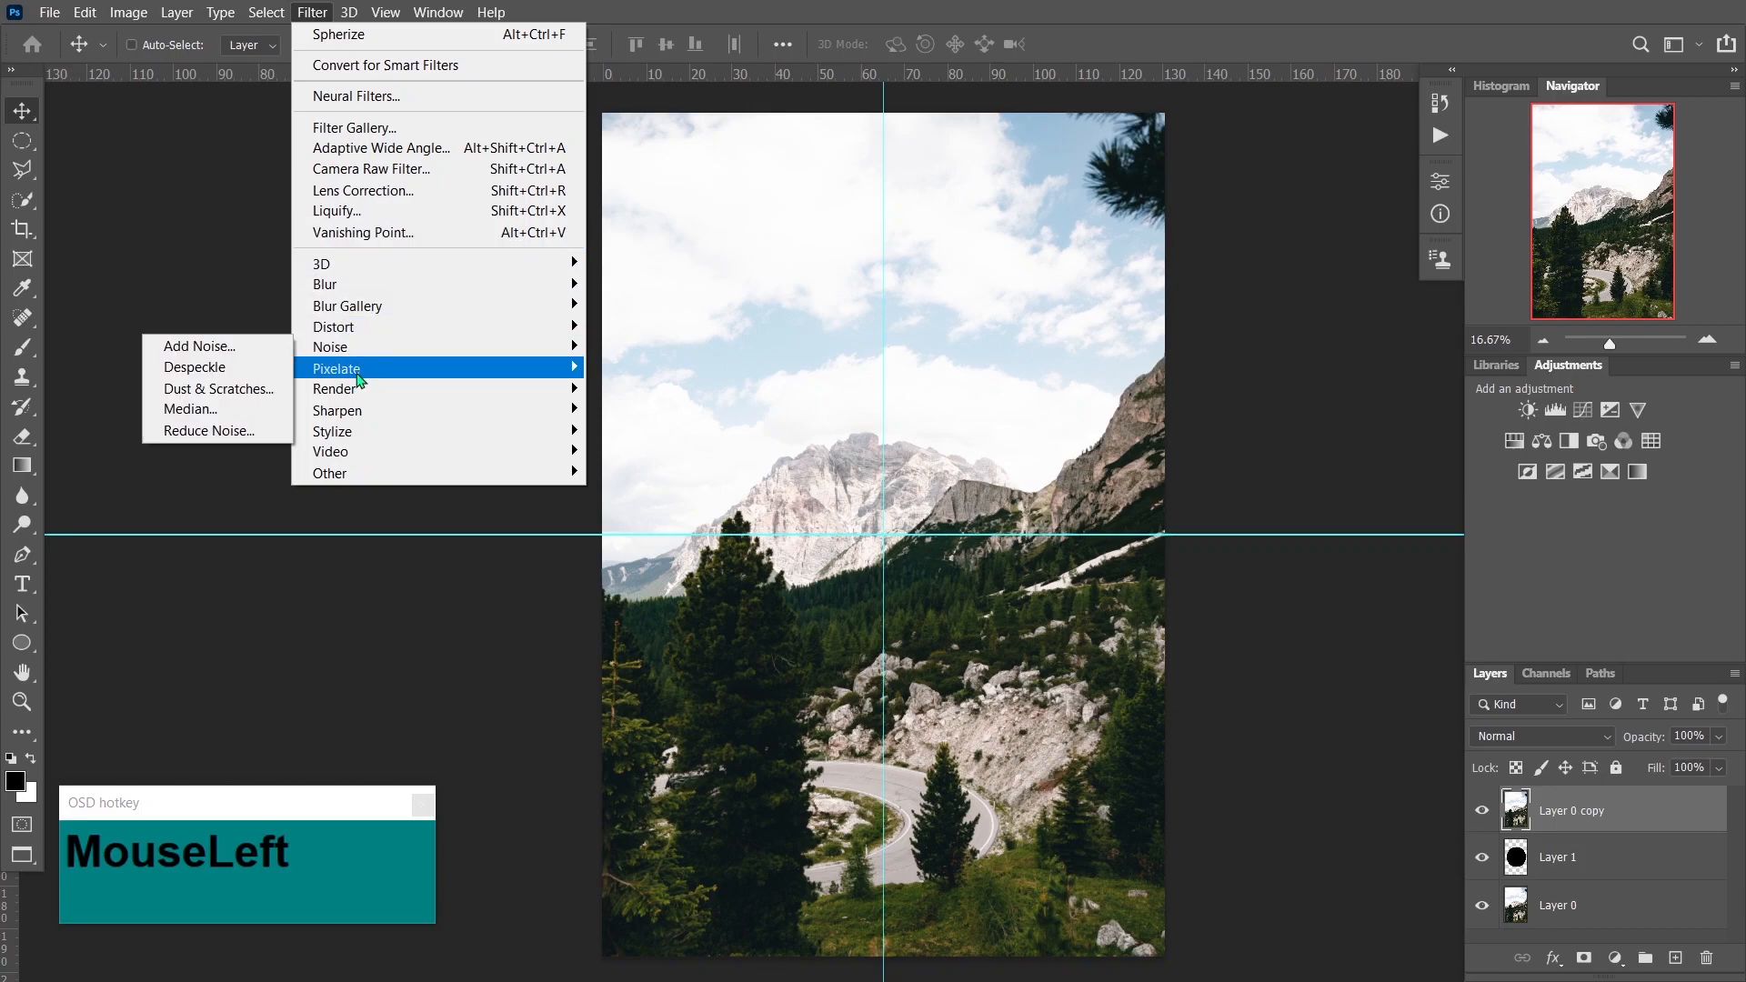
pyautogui.click(333, 327)
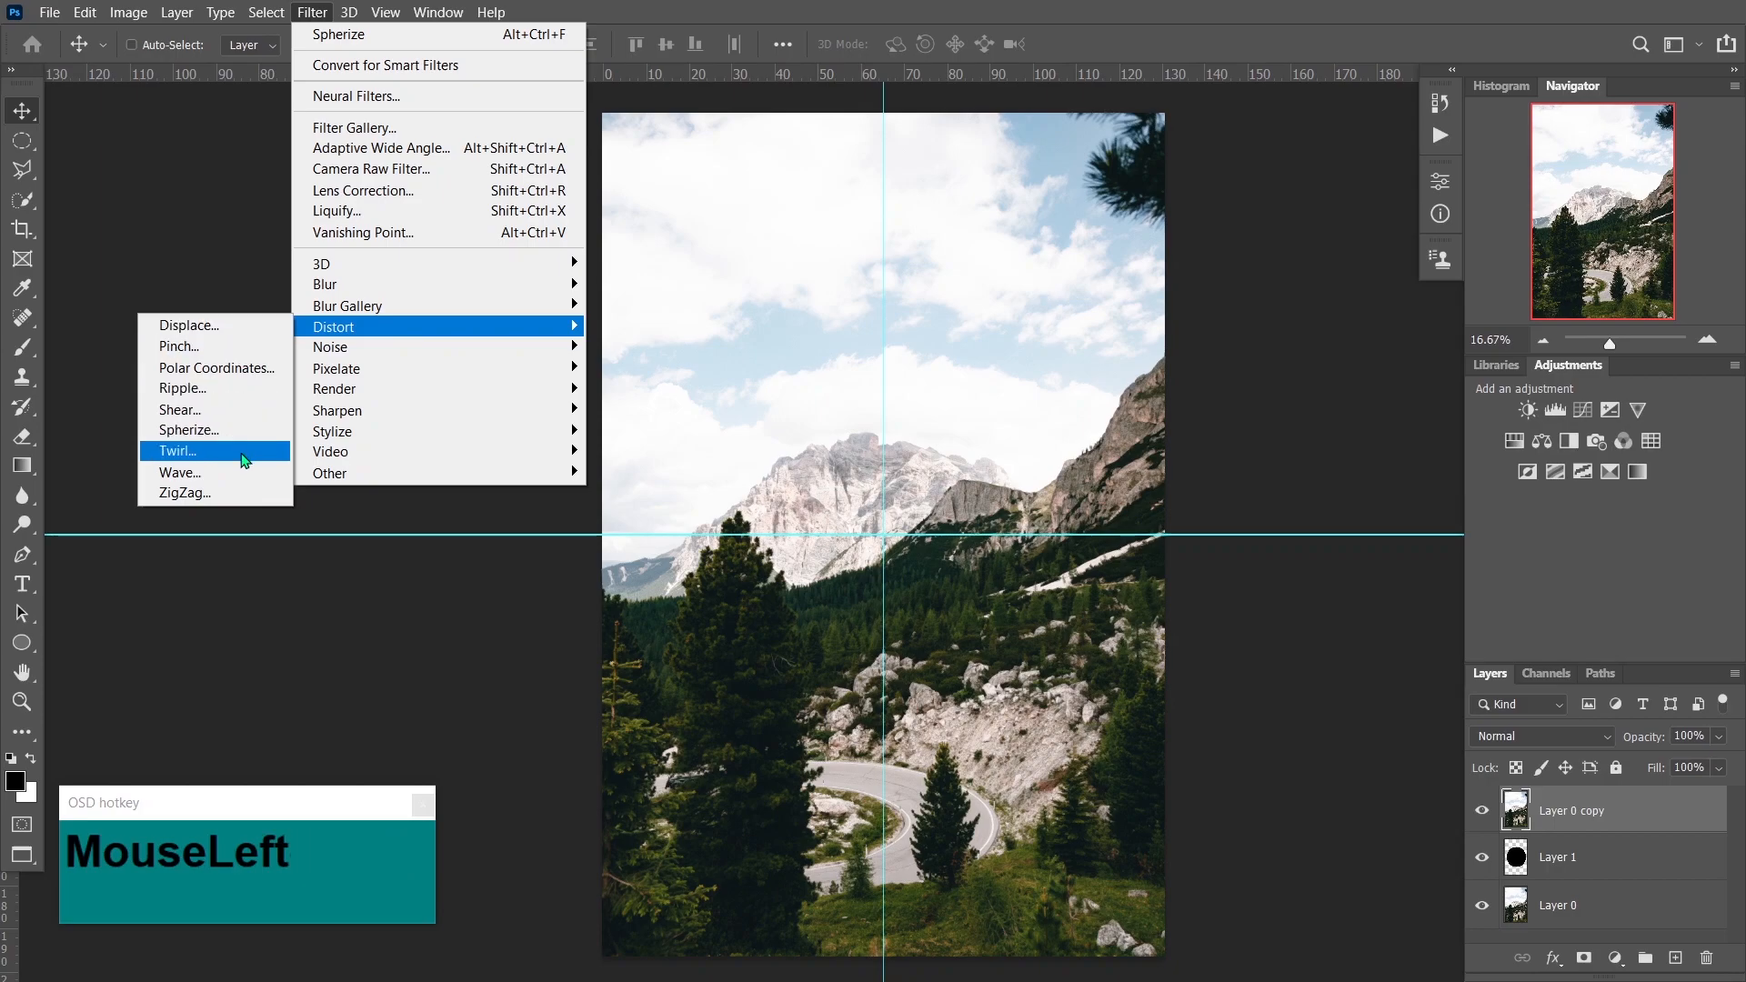
pyautogui.click(242, 429)
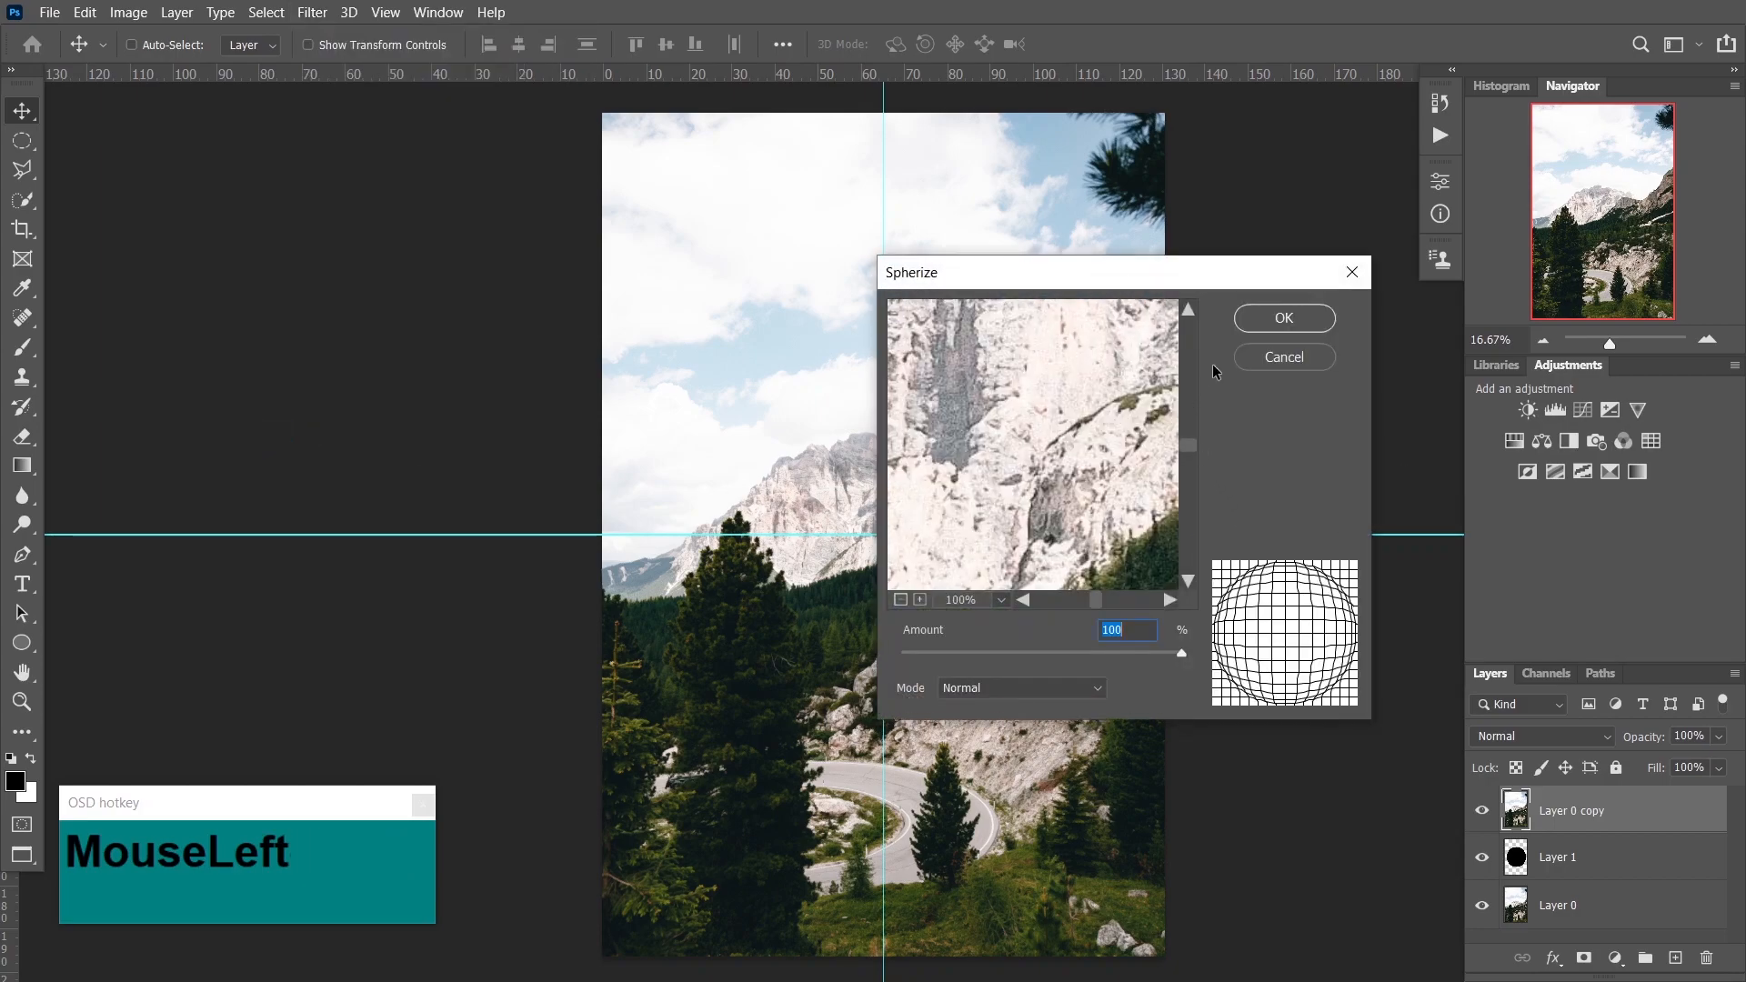
pyautogui.click(1138, 627)
pyautogui.click(1285, 318)
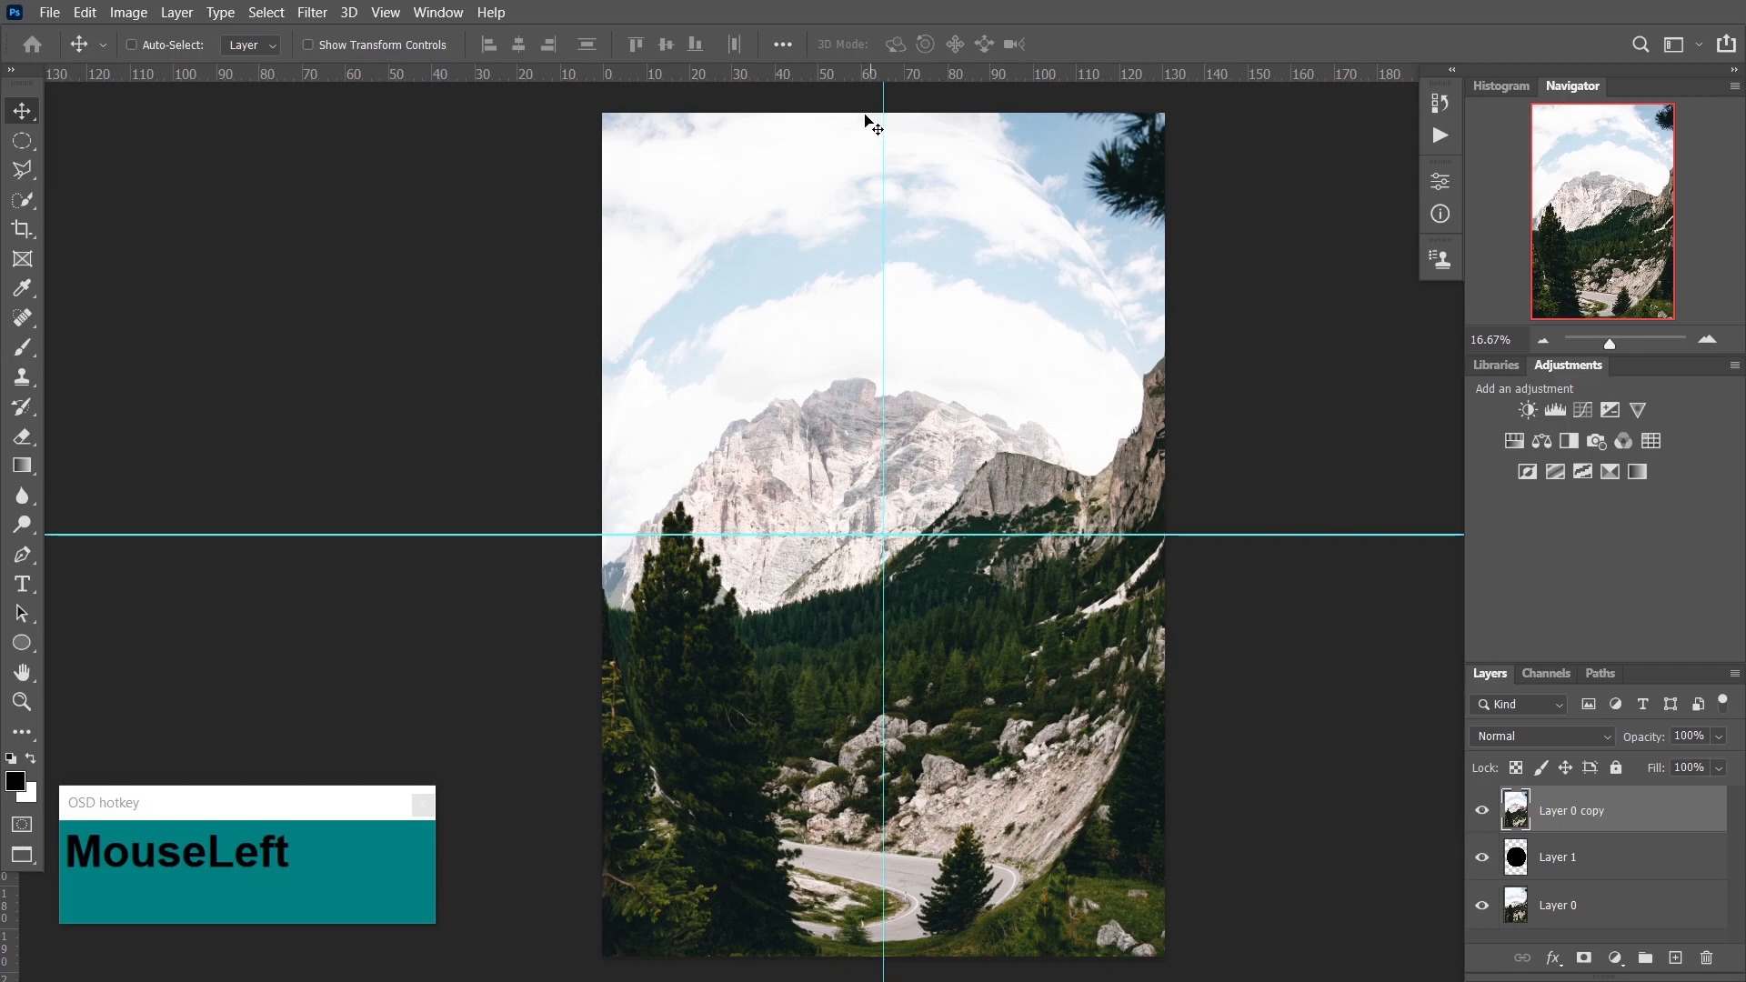
# - Transform the spherized copy non-proportionally to fit around the circle, at 86.21% width and 56.90% height, centred on the guides
pyautogui.hotkey('ctrl', 't')
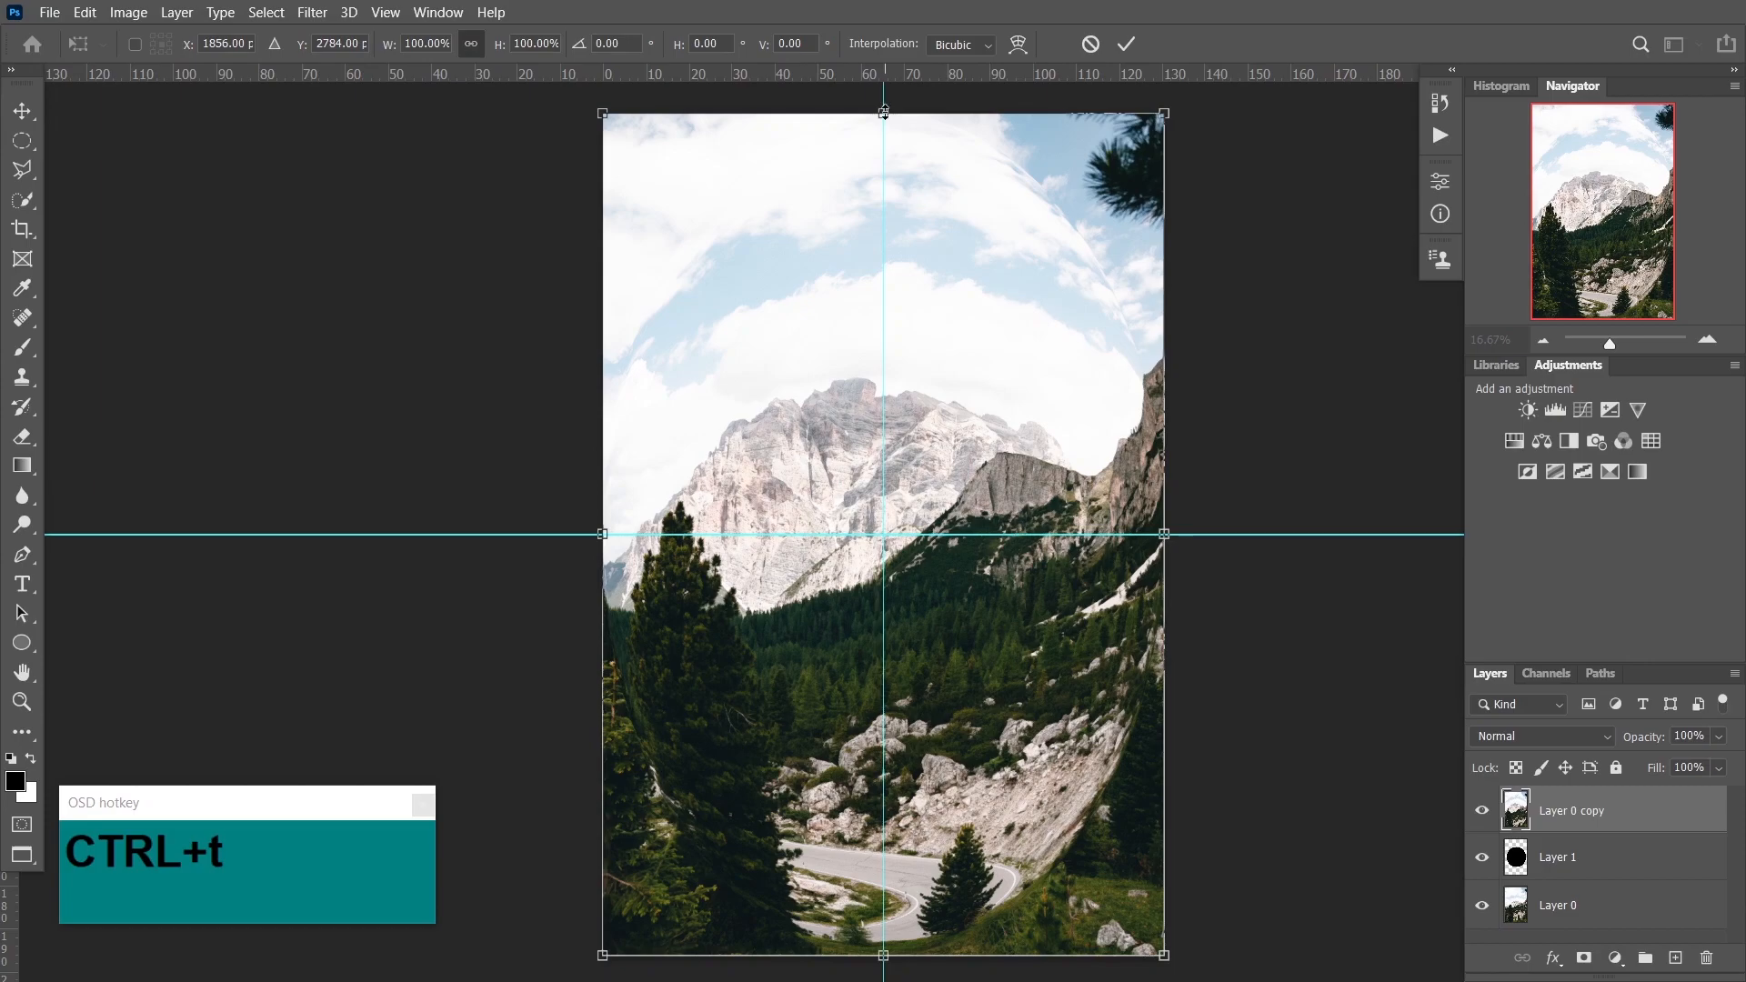
pyautogui.moveTo(883, 112); pyautogui.dragTo(892, 297)
pyautogui.press('shift')
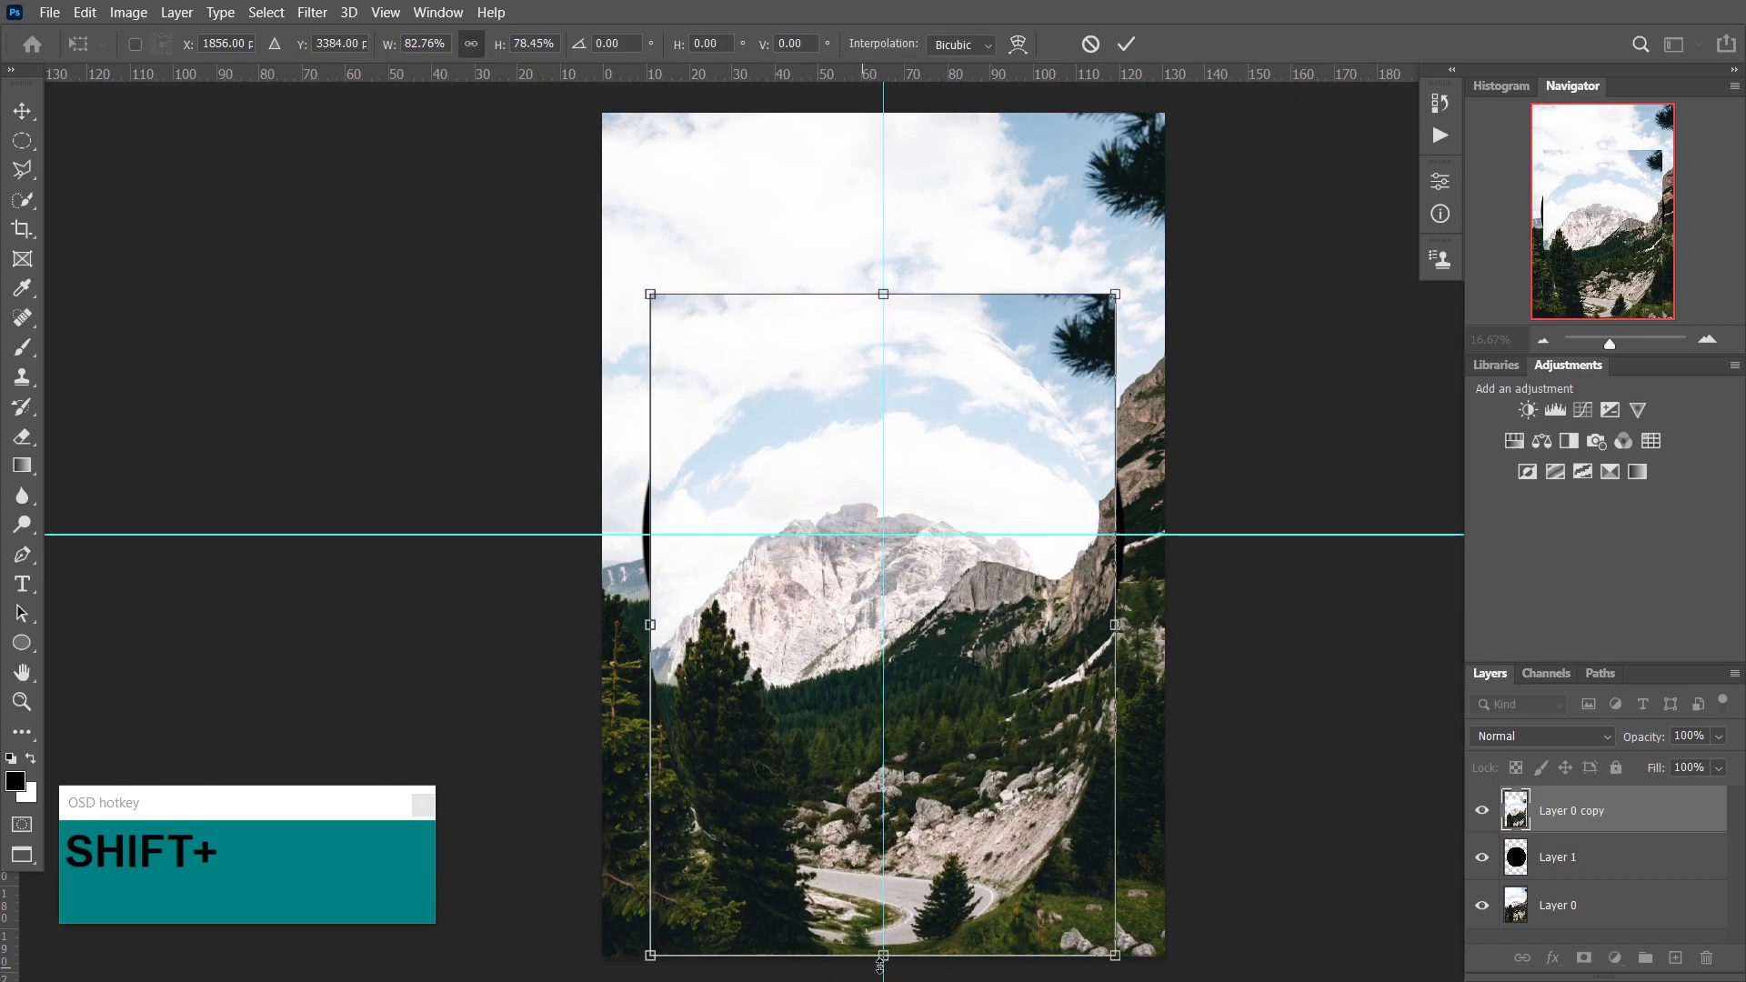
pyautogui.moveTo(883, 960); pyautogui.dragTo(864, 623)
pyautogui.scroll(3, 864, 624)
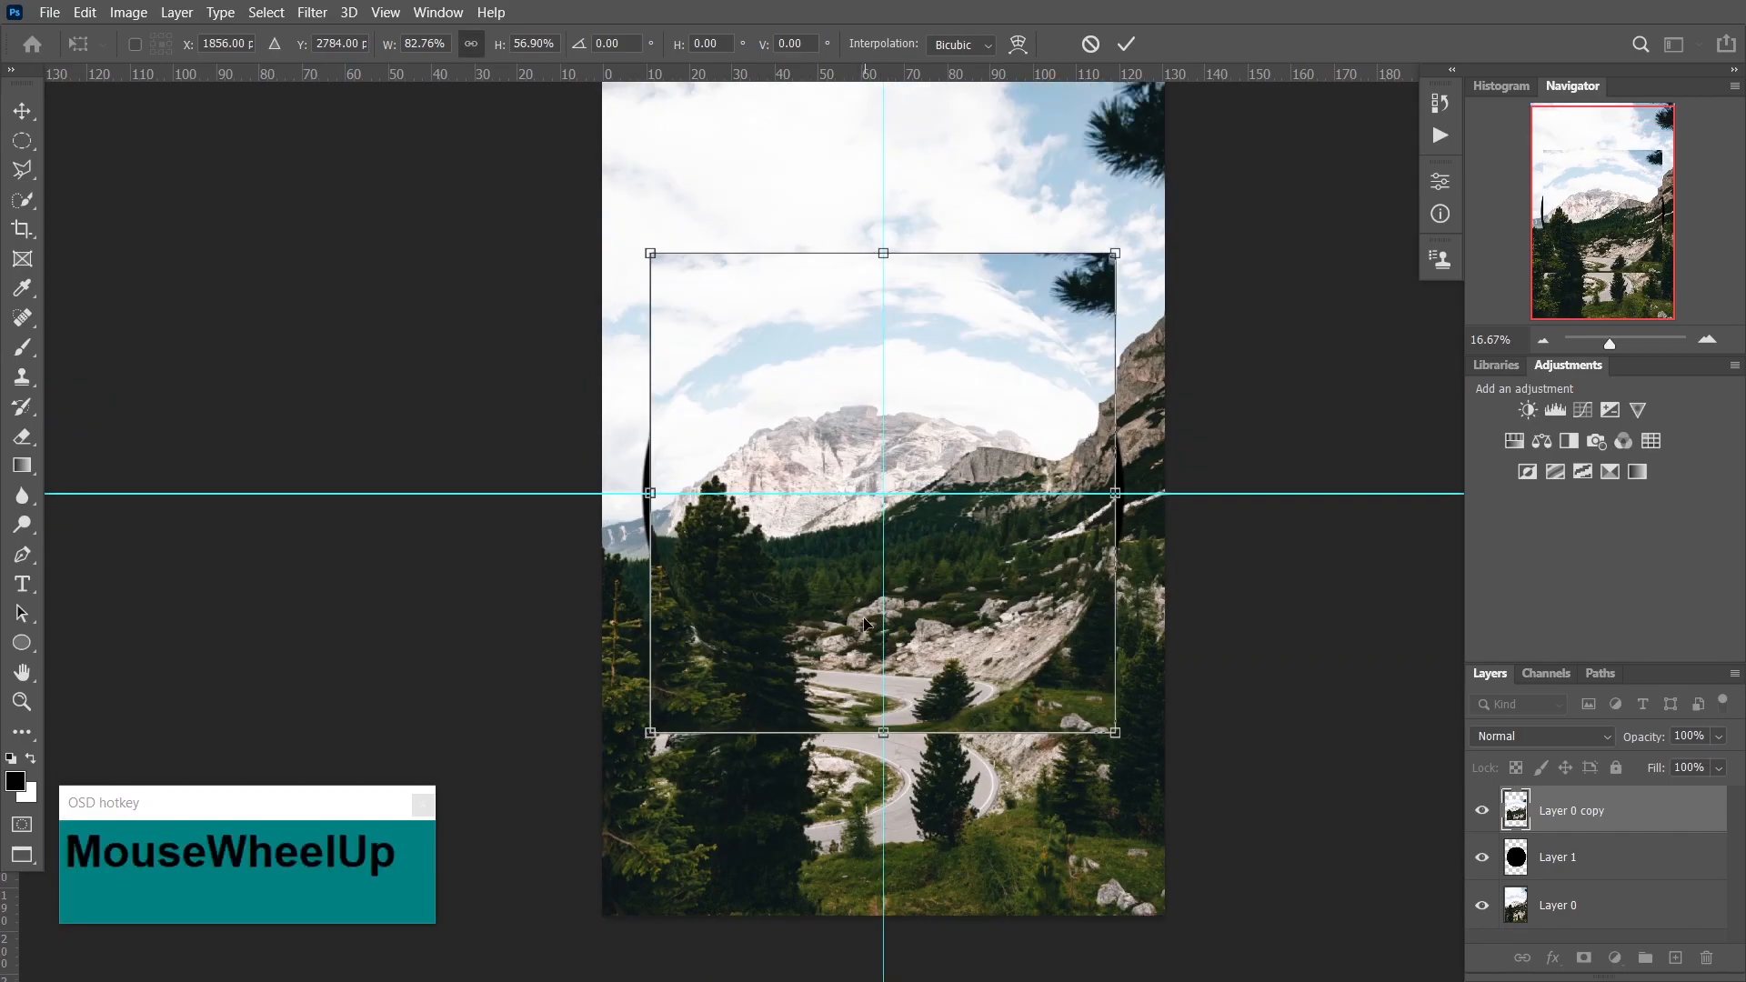
pyautogui.moveTo(1115, 492); pyautogui.dragTo(1124, 492)
pyautogui.moveTo(649, 492); pyautogui.dragTo(641, 491)
pyautogui.scroll(1, 1169, 493)
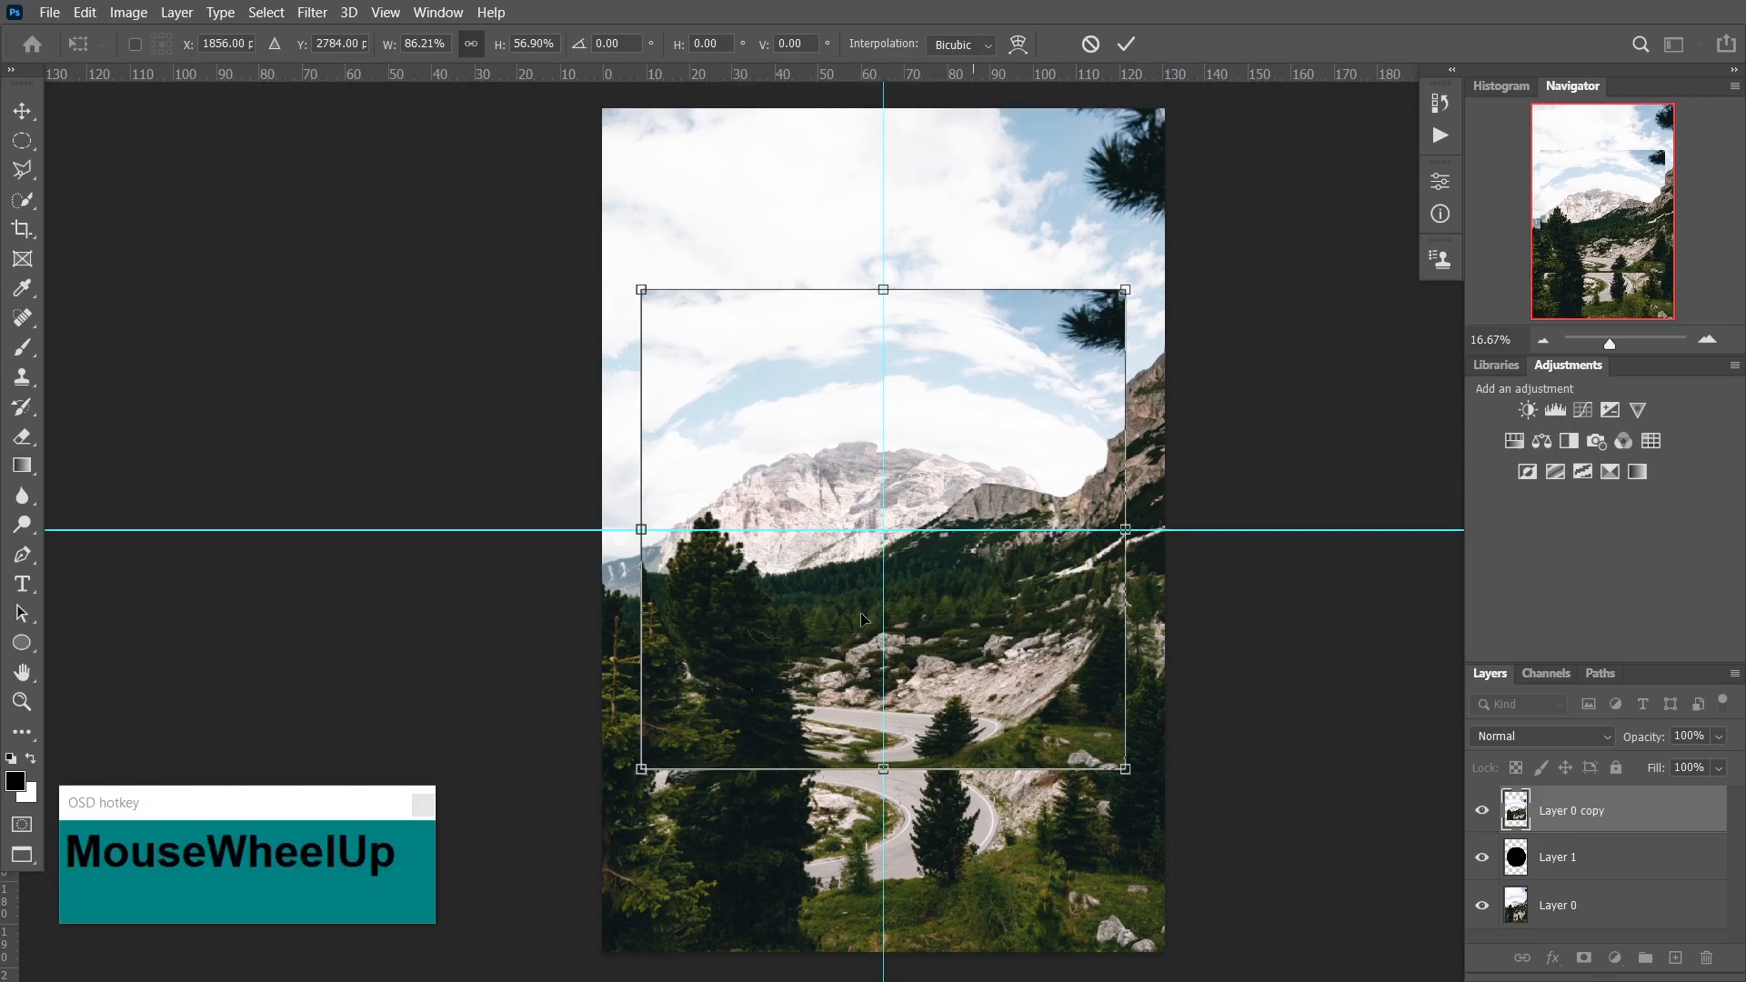
# - Load the black circle's outline from Layer 1 as a selection and use it to mask the spherized photo copy
pyautogui.click(1582, 868)
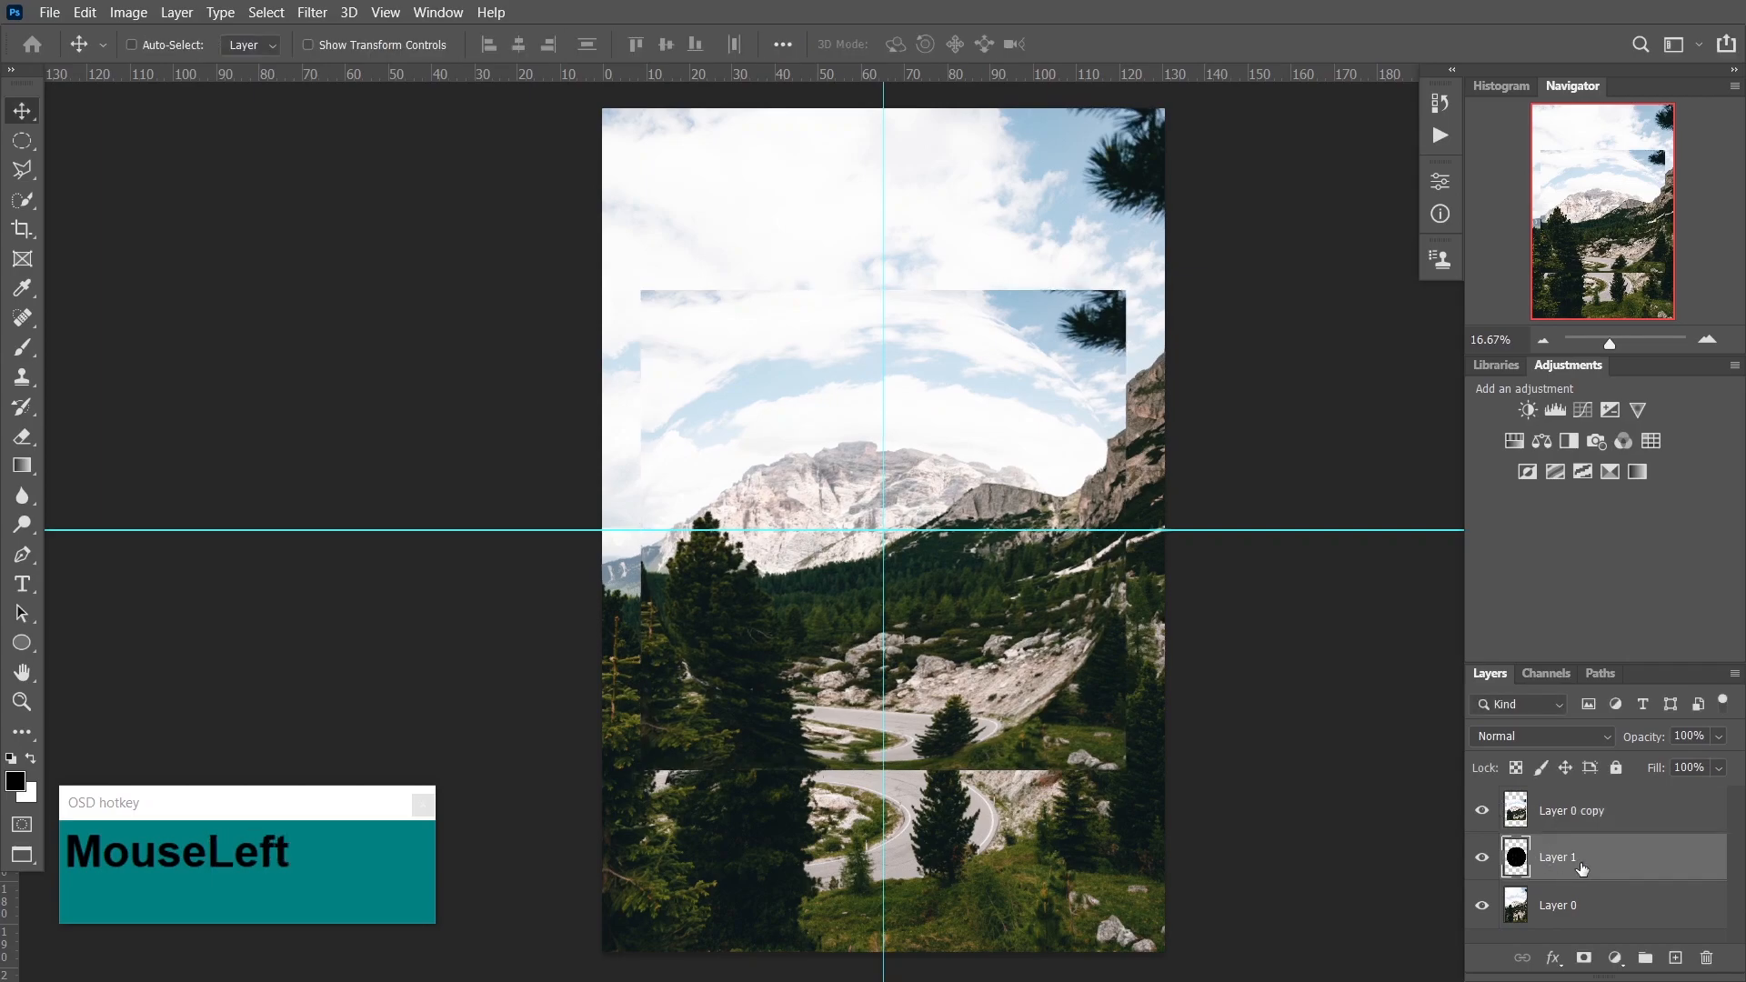
pyautogui.keyDown('ctrl'); pyautogui.click(1551, 862); pyautogui.keyUp('ctrl')
pyautogui.keyDown('ctrl'); pyautogui.click(1520, 857); pyautogui.keyUp('ctrl')
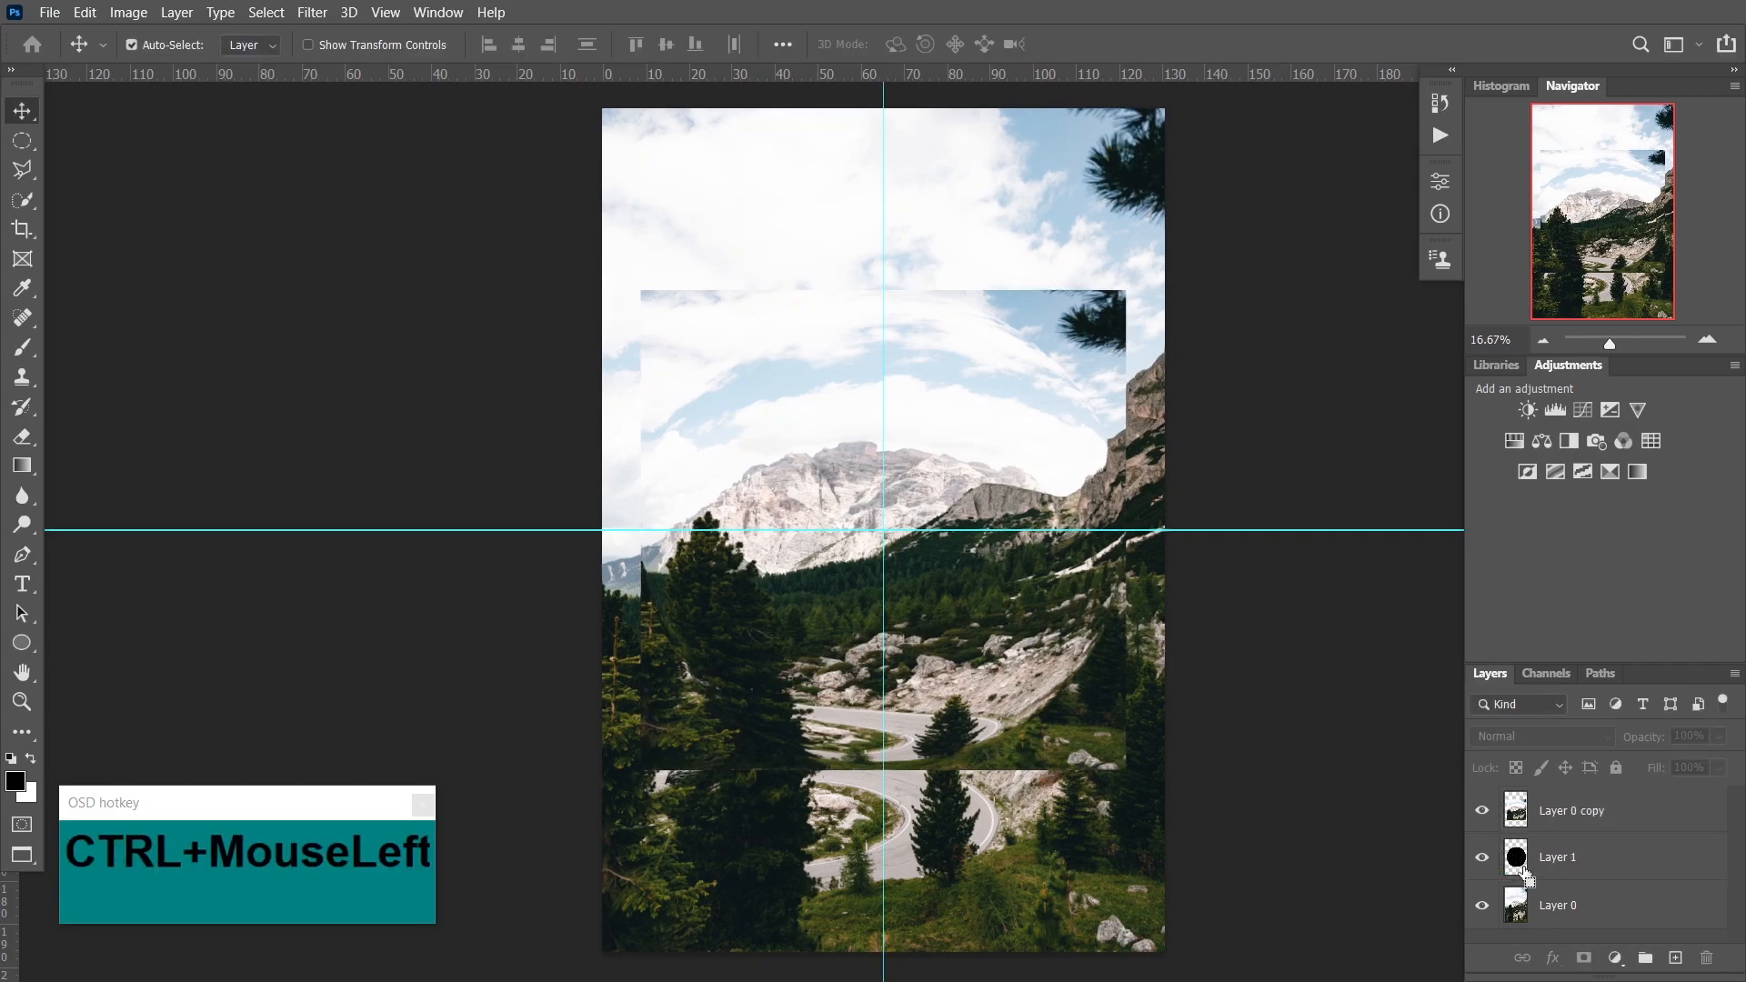
pyautogui.click(1560, 802)
pyautogui.click(1583, 958)
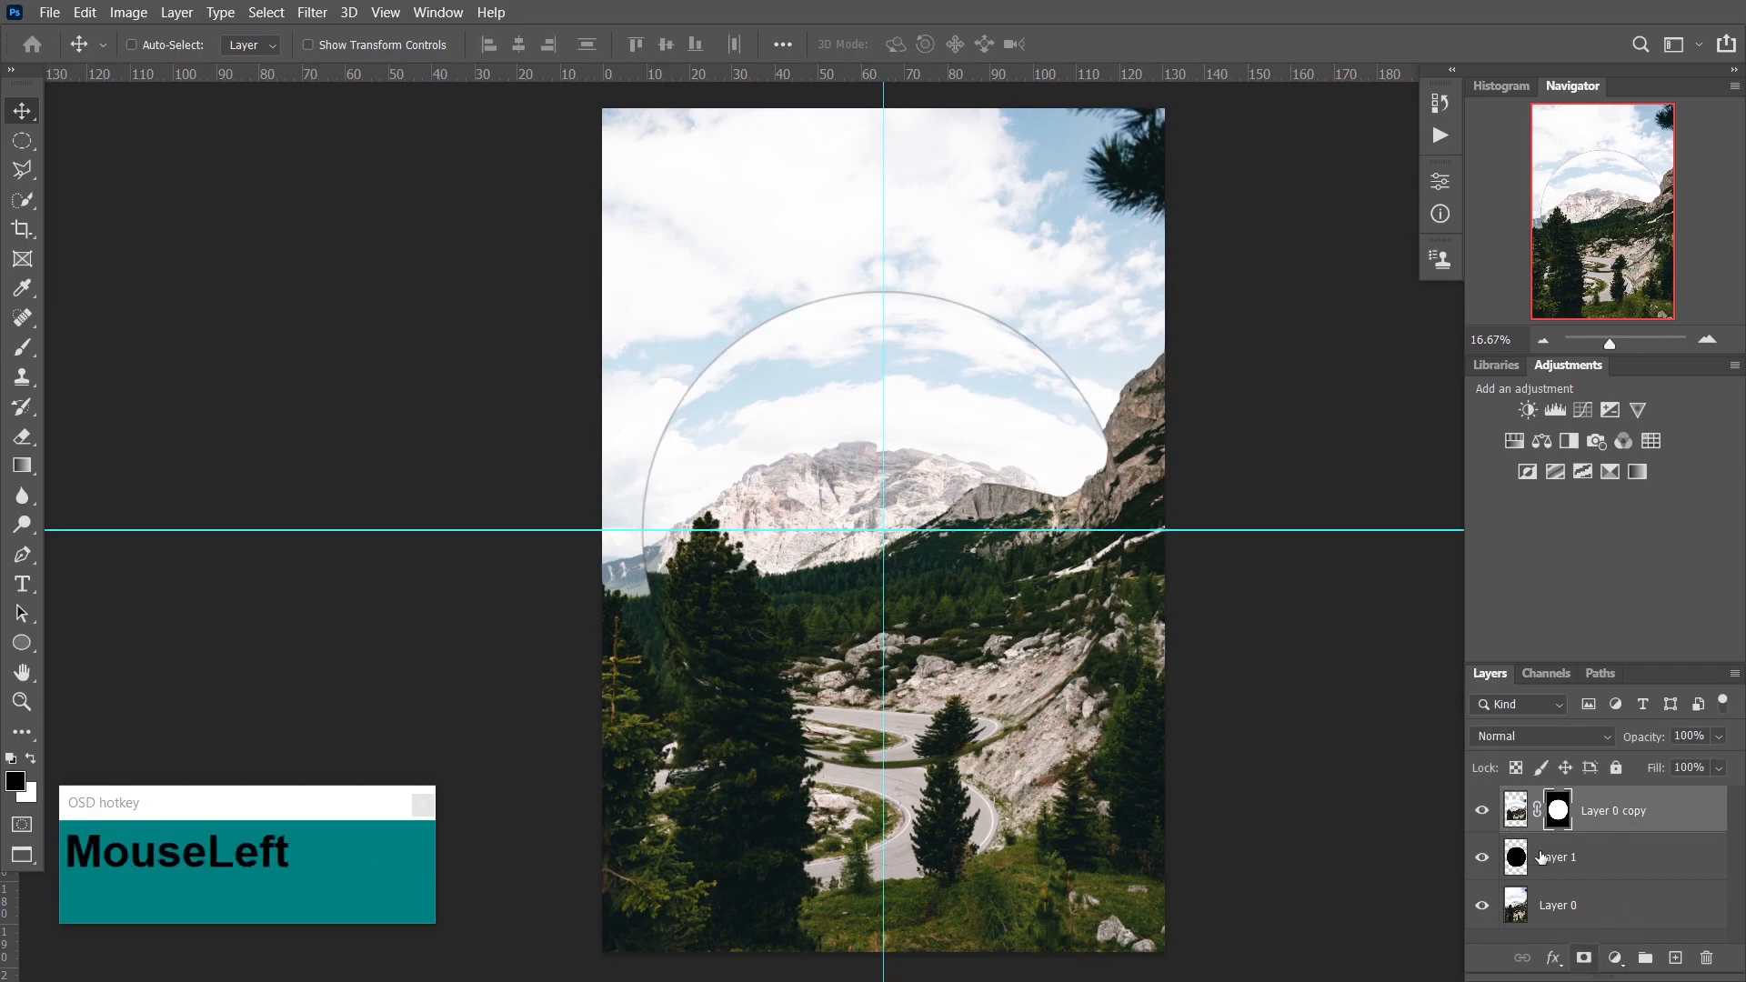
# - Examine the masked sphere's edge against the background photo up close and in the full view
pyautogui.click(1244, 420)
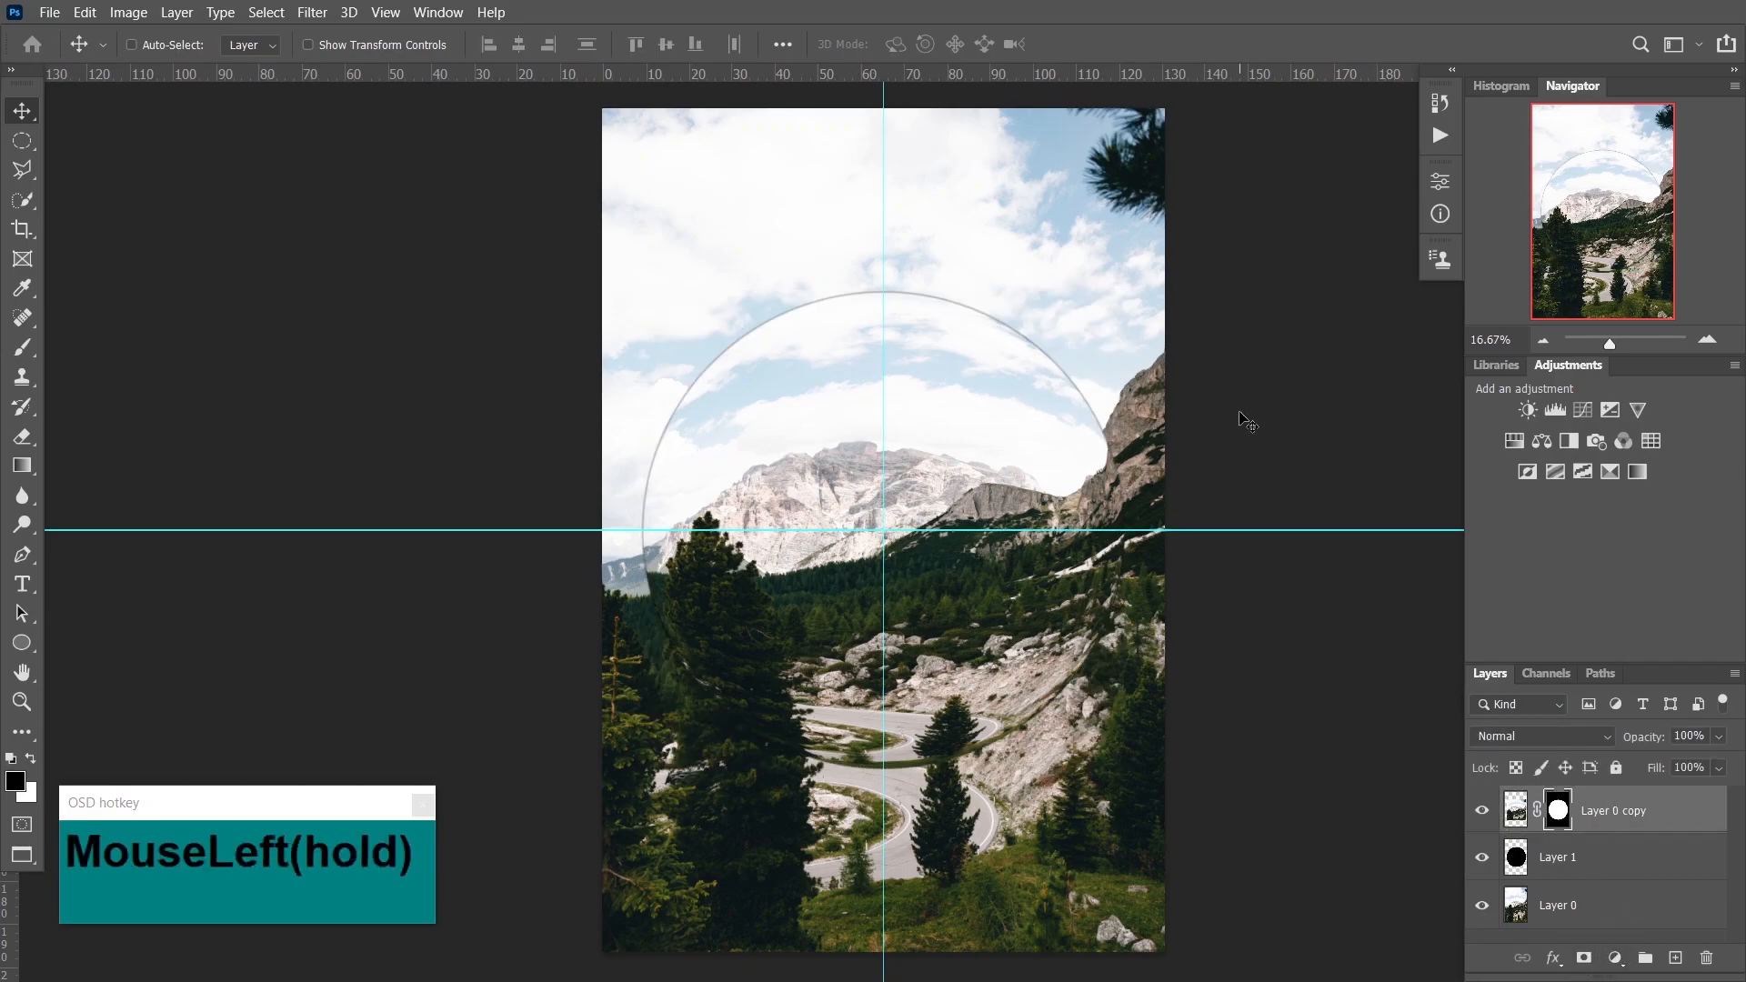
pyautogui.moveTo(1009, 327); pyautogui.dragTo(967, 375)
pyautogui.hscroll(-3, 1026, 348)
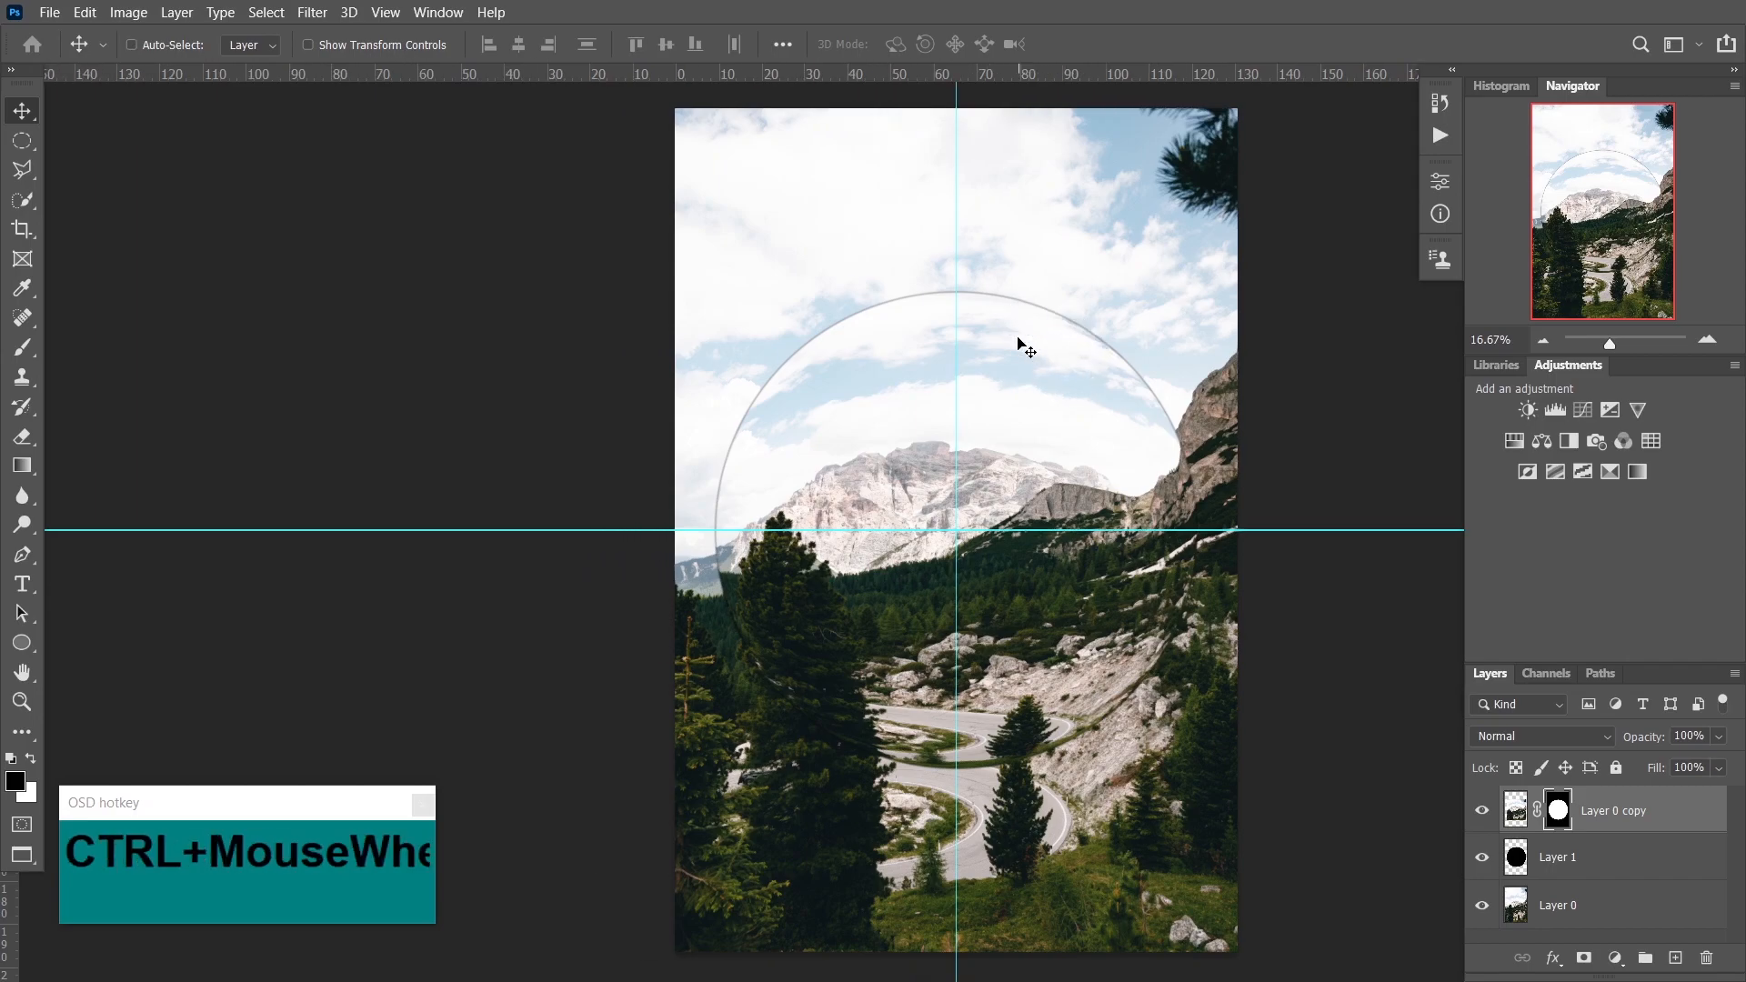
pyautogui.press('z')
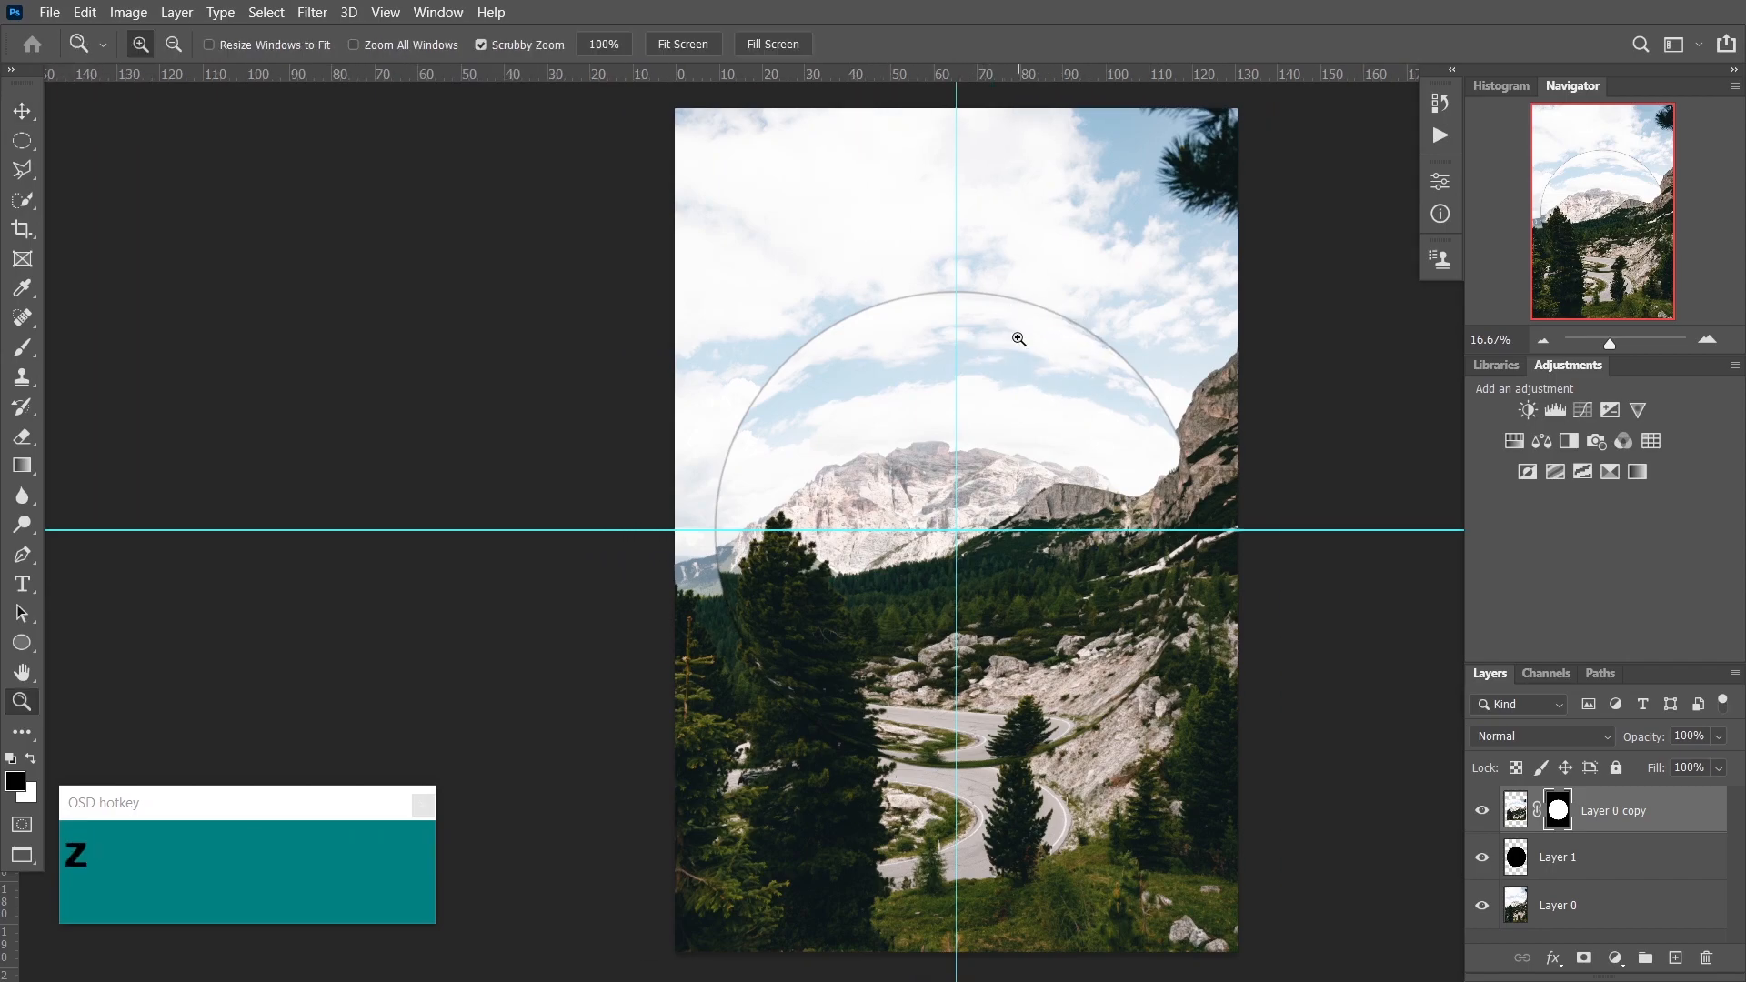
pyautogui.moveTo(1023, 339); pyautogui.dragTo(1092, 362)
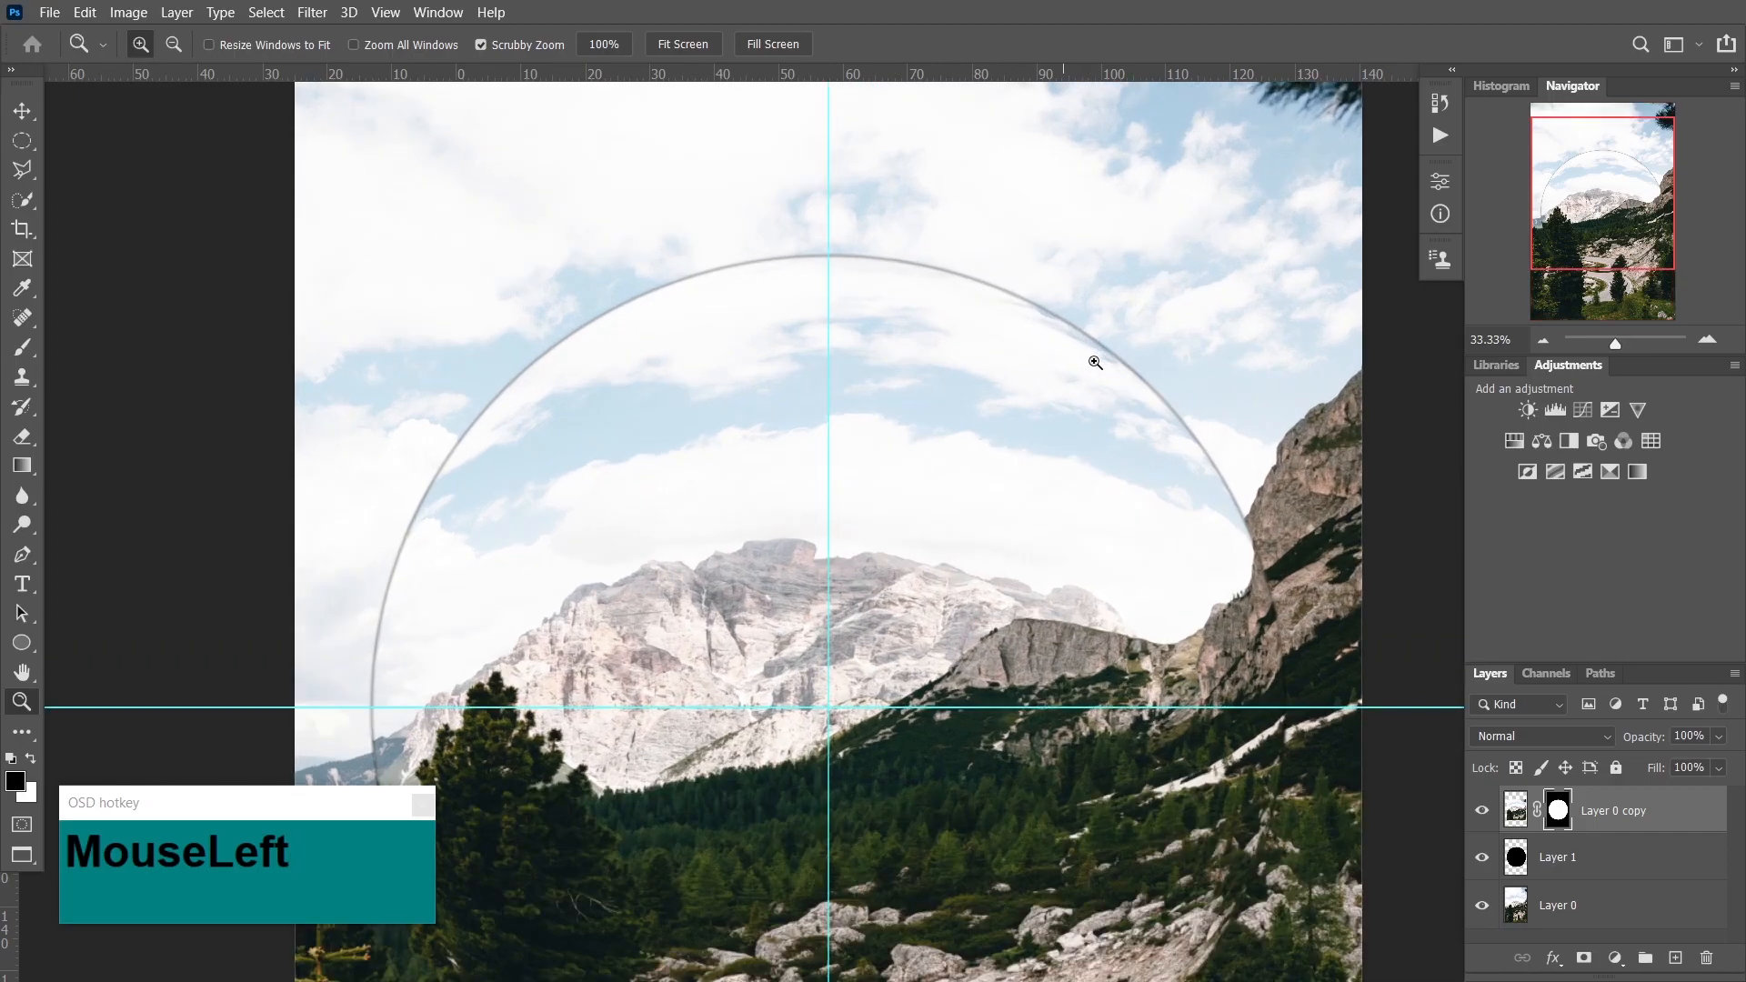
pyautogui.click(1115, 346)
pyautogui.click(1116, 336)
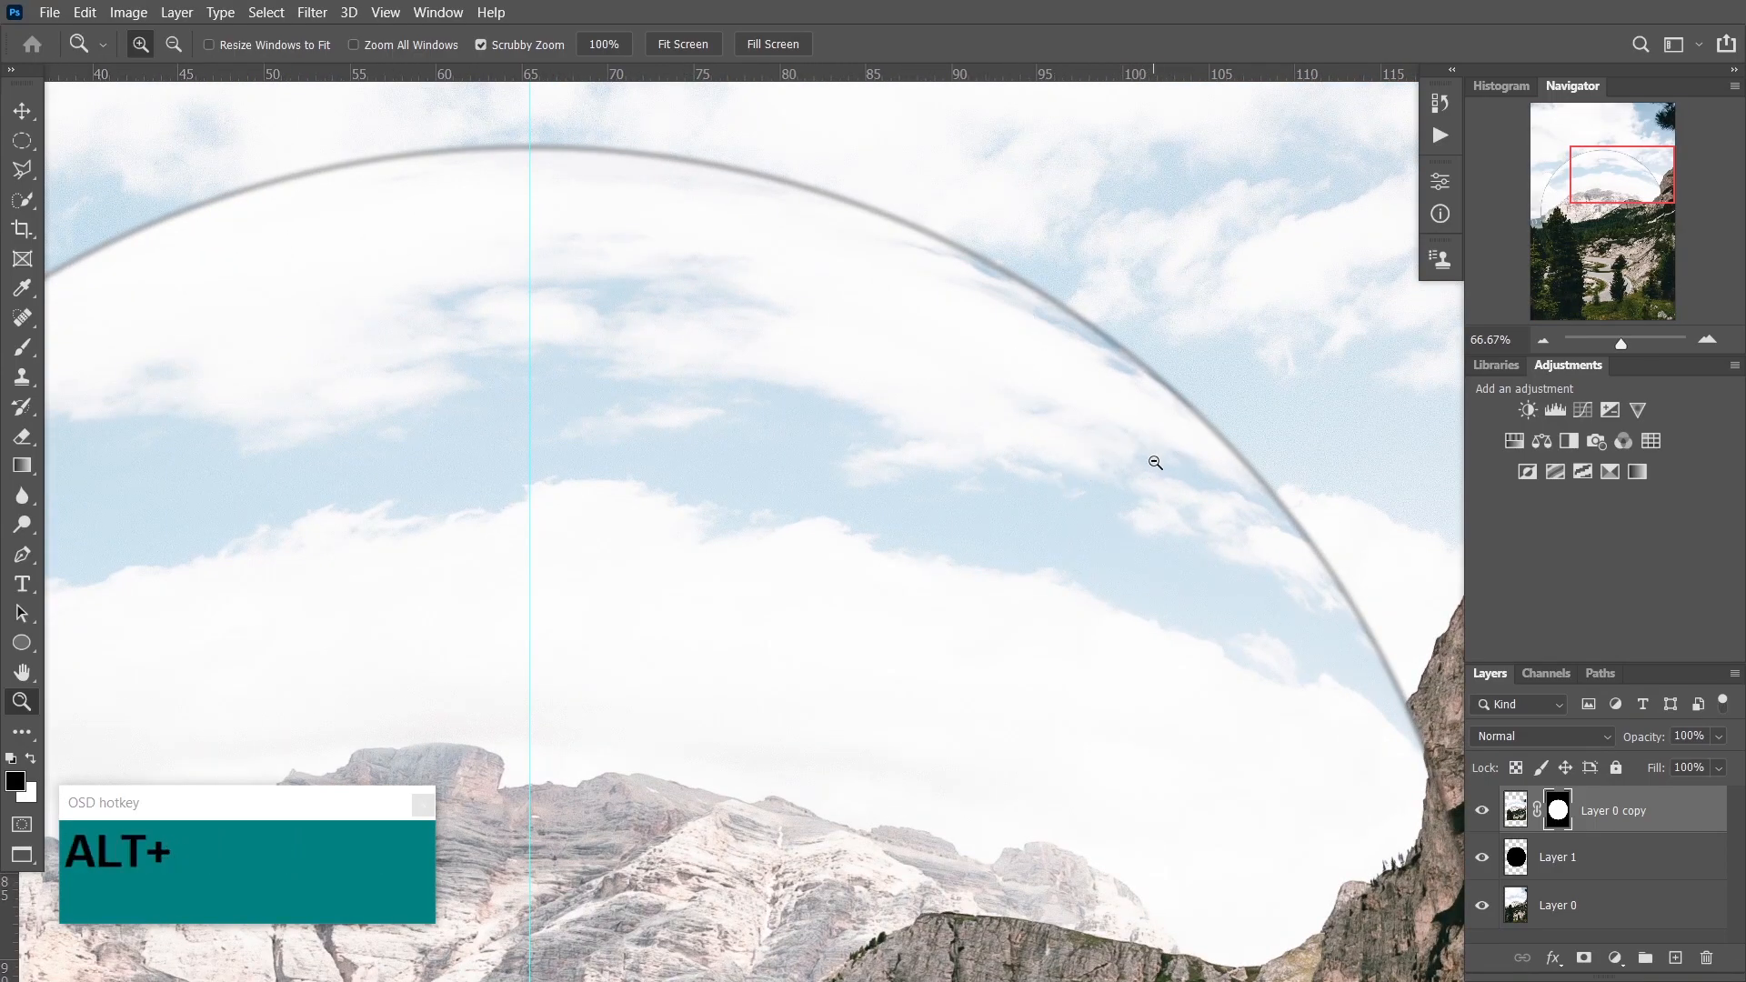
pyautogui.scroll(-2, 1136, 468)
pyautogui.scroll(-2, 1014, 501)
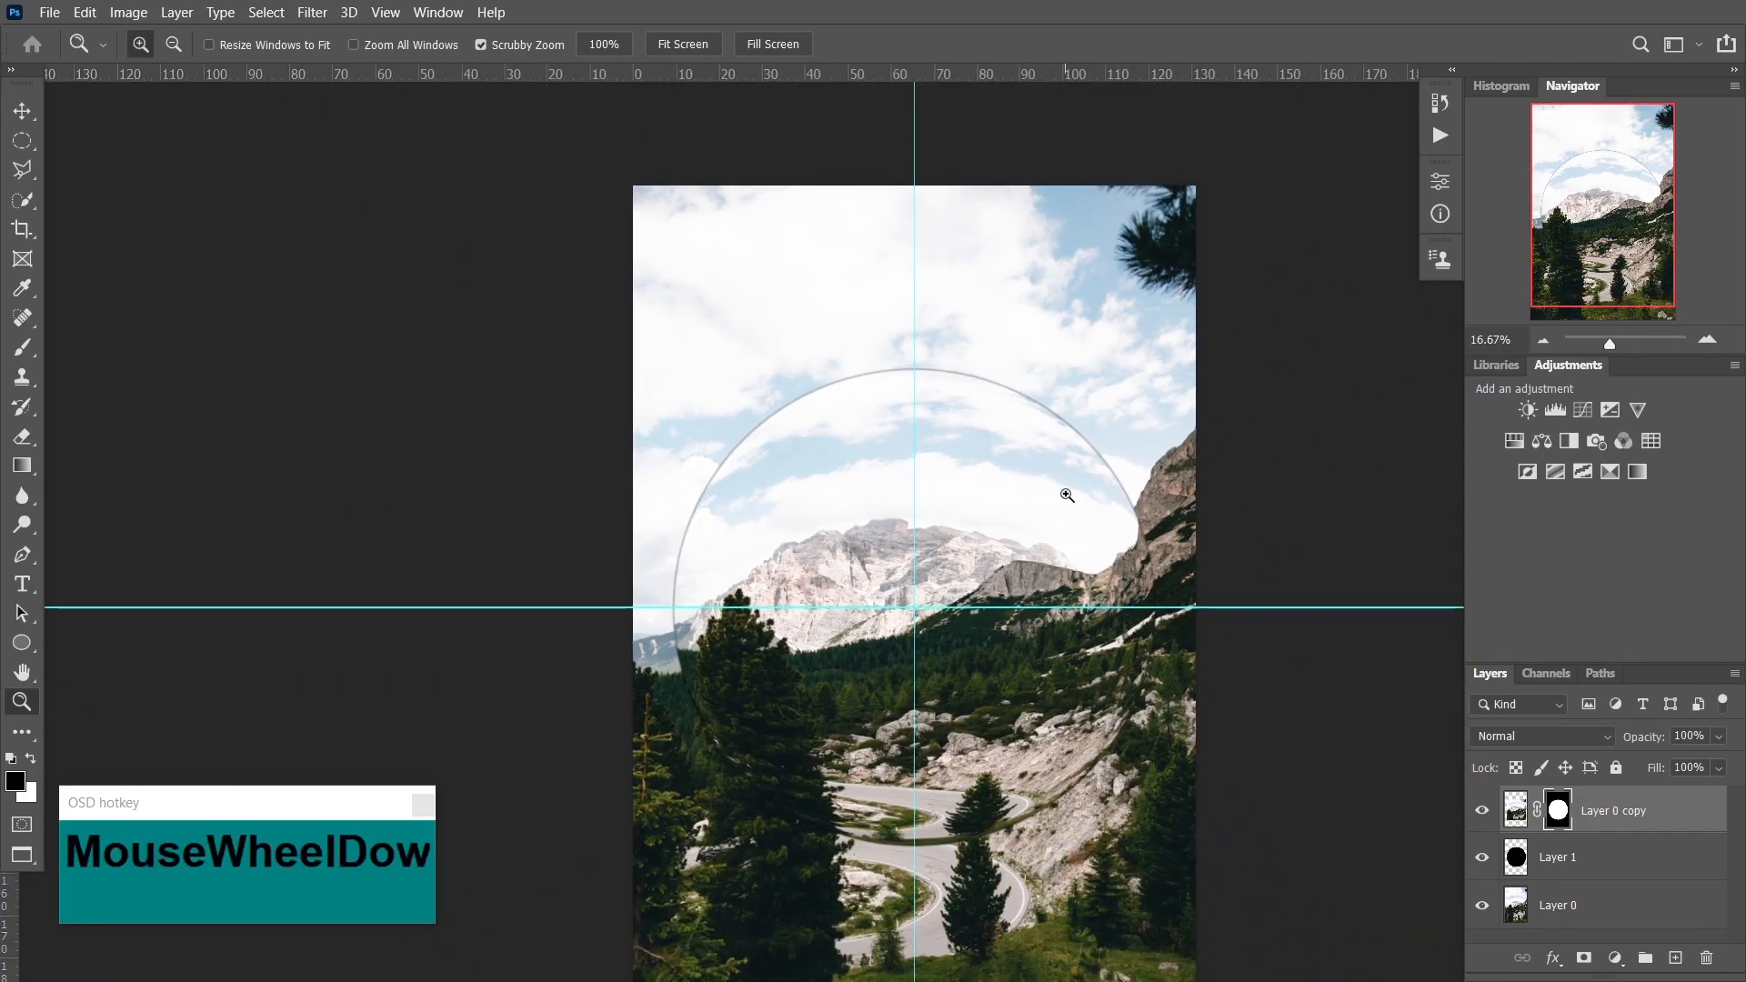
pyautogui.scroll(-3, 1054, 382)
pyautogui.hscroll(-1, 1187, 582)
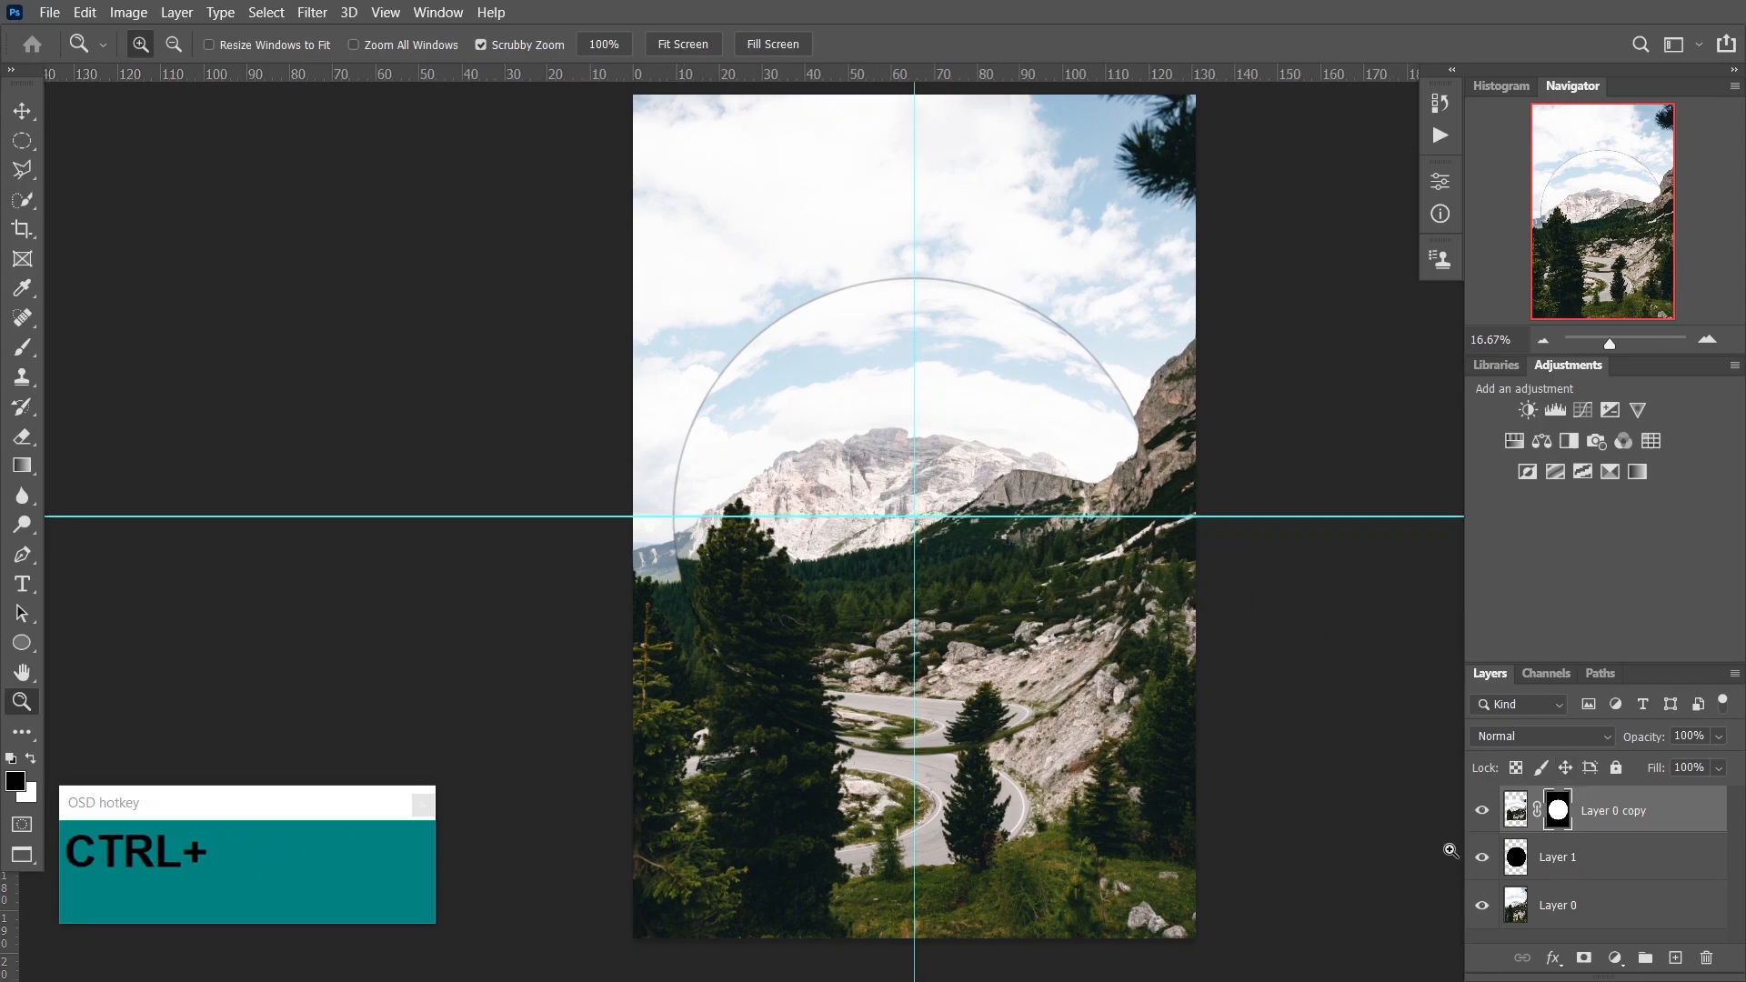
# - Hide Layer 1, the black circle beneath the masked sphere
pyautogui.click(1477, 859)
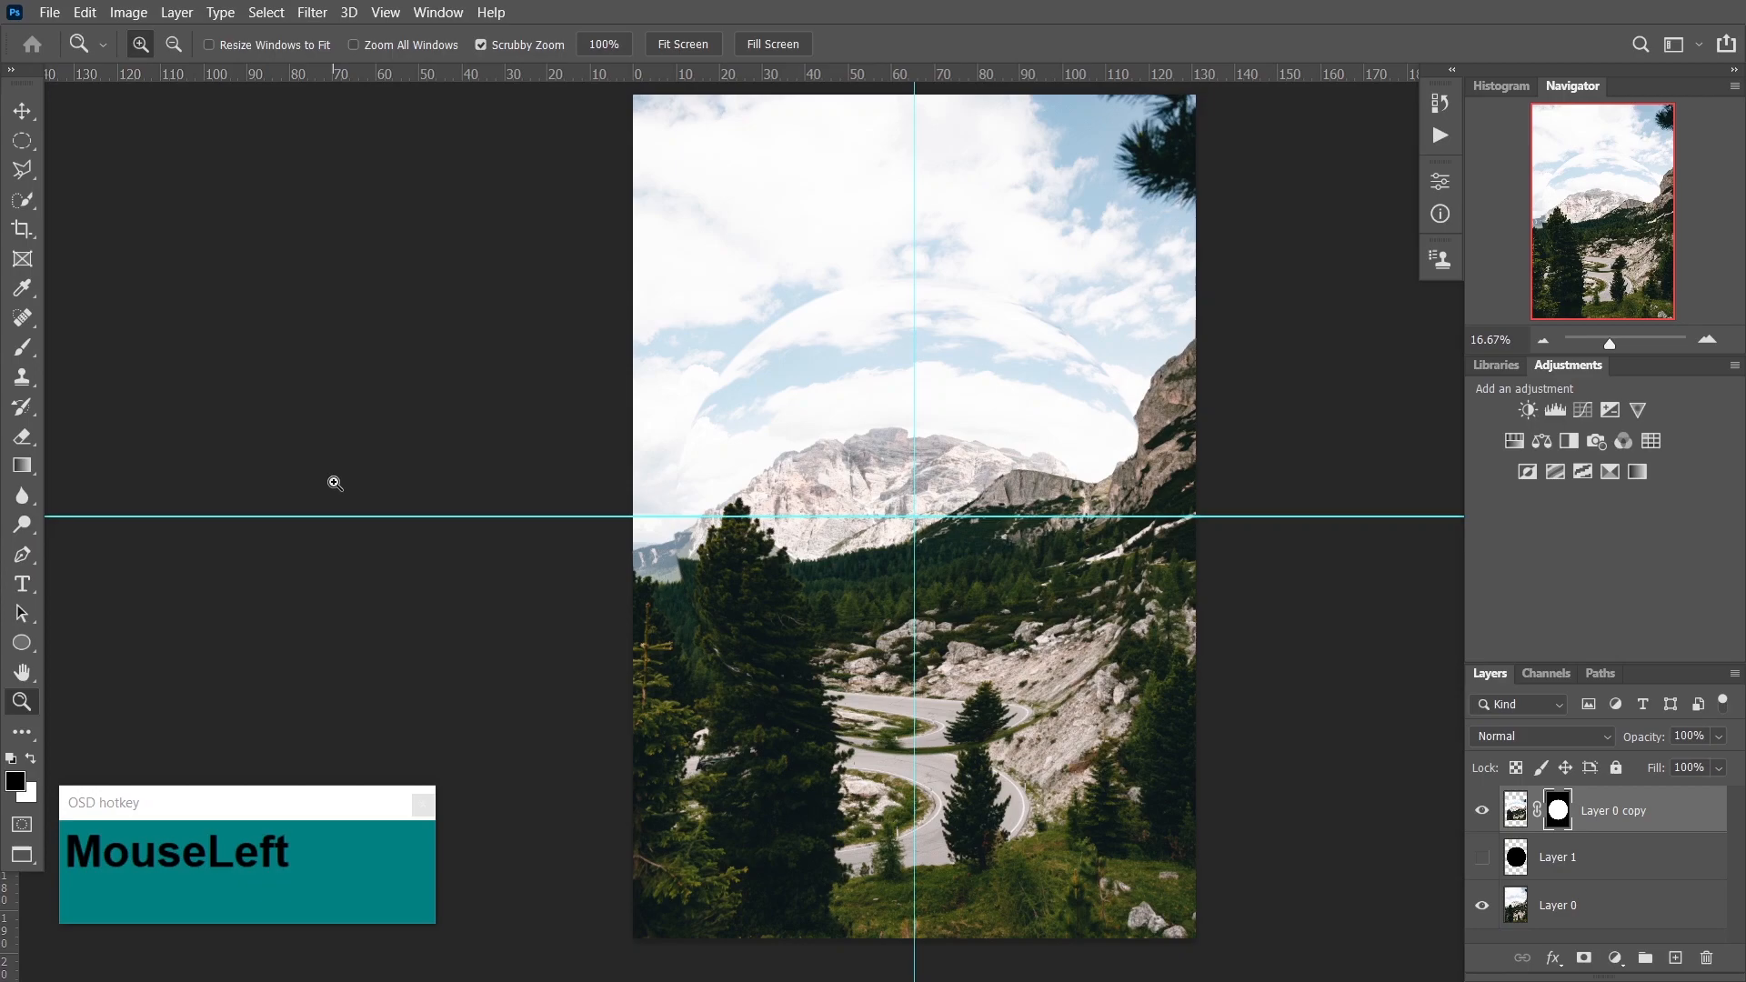
# - Set up the Brush tool with 39% opacity, 59% flow and 31% smoothing
pyautogui.press('b')
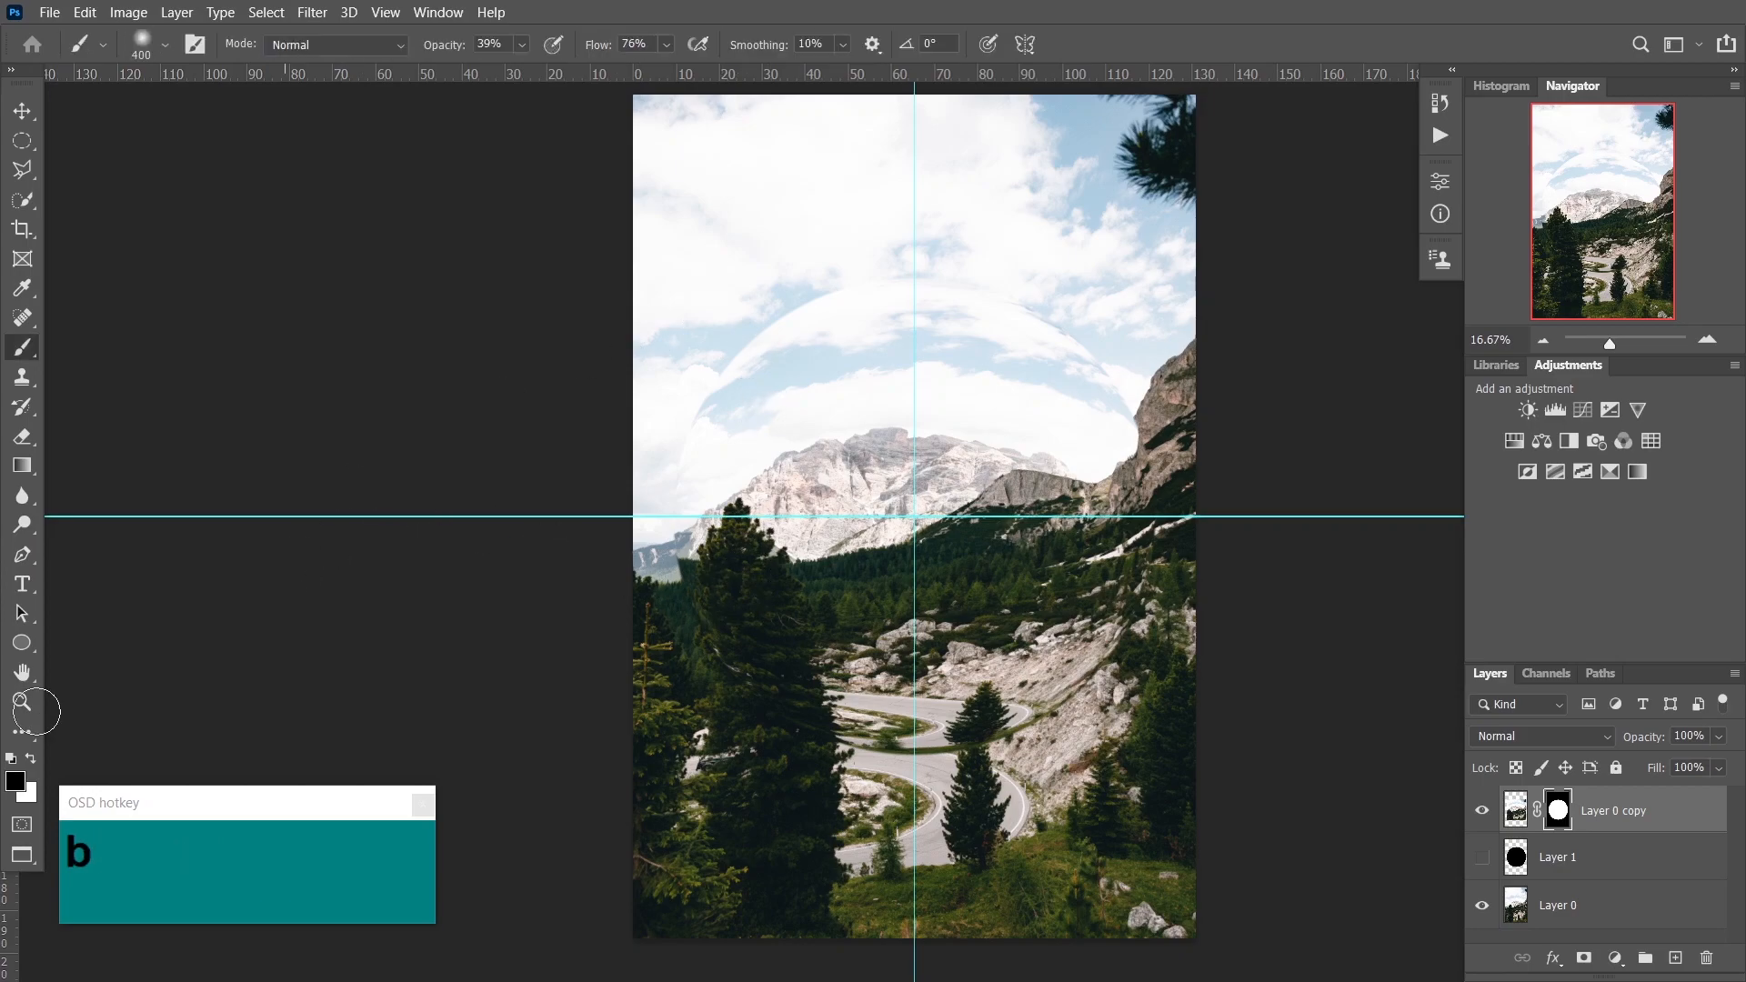
pyautogui.click(523, 44)
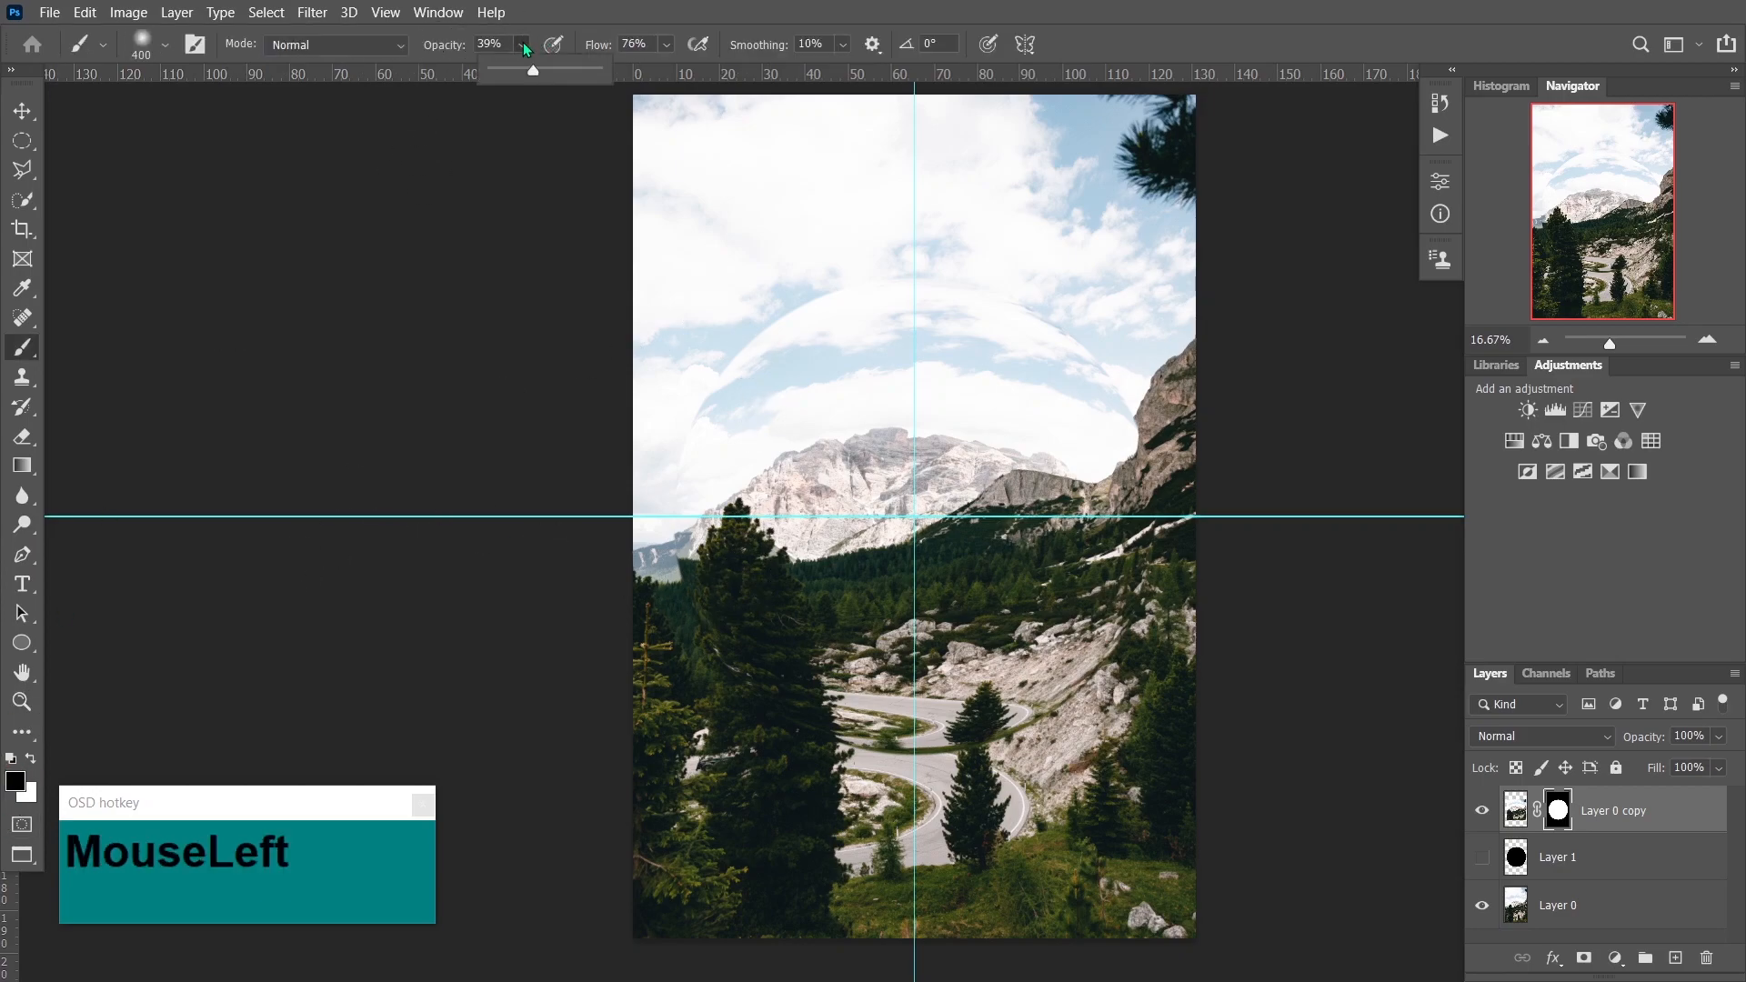
pyautogui.moveTo(531, 73); pyautogui.dragTo(535, 72)
pyautogui.click(664, 45)
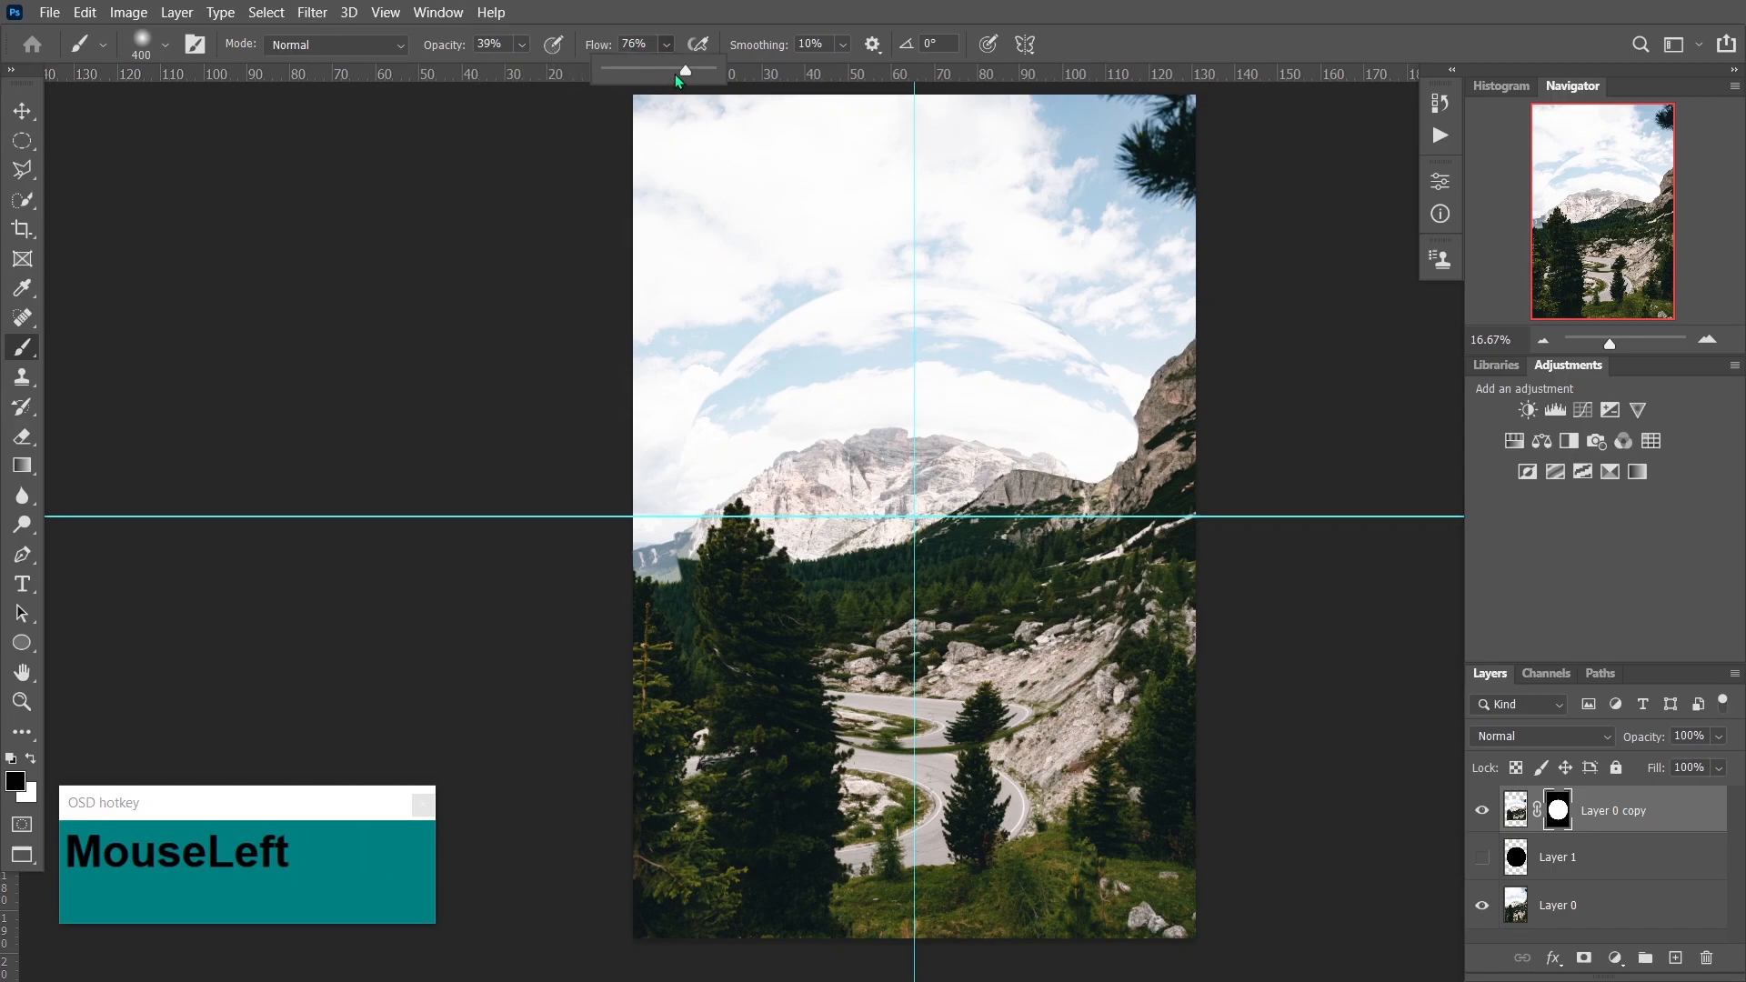
pyautogui.moveTo(676, 76); pyautogui.dragTo(679, 70)
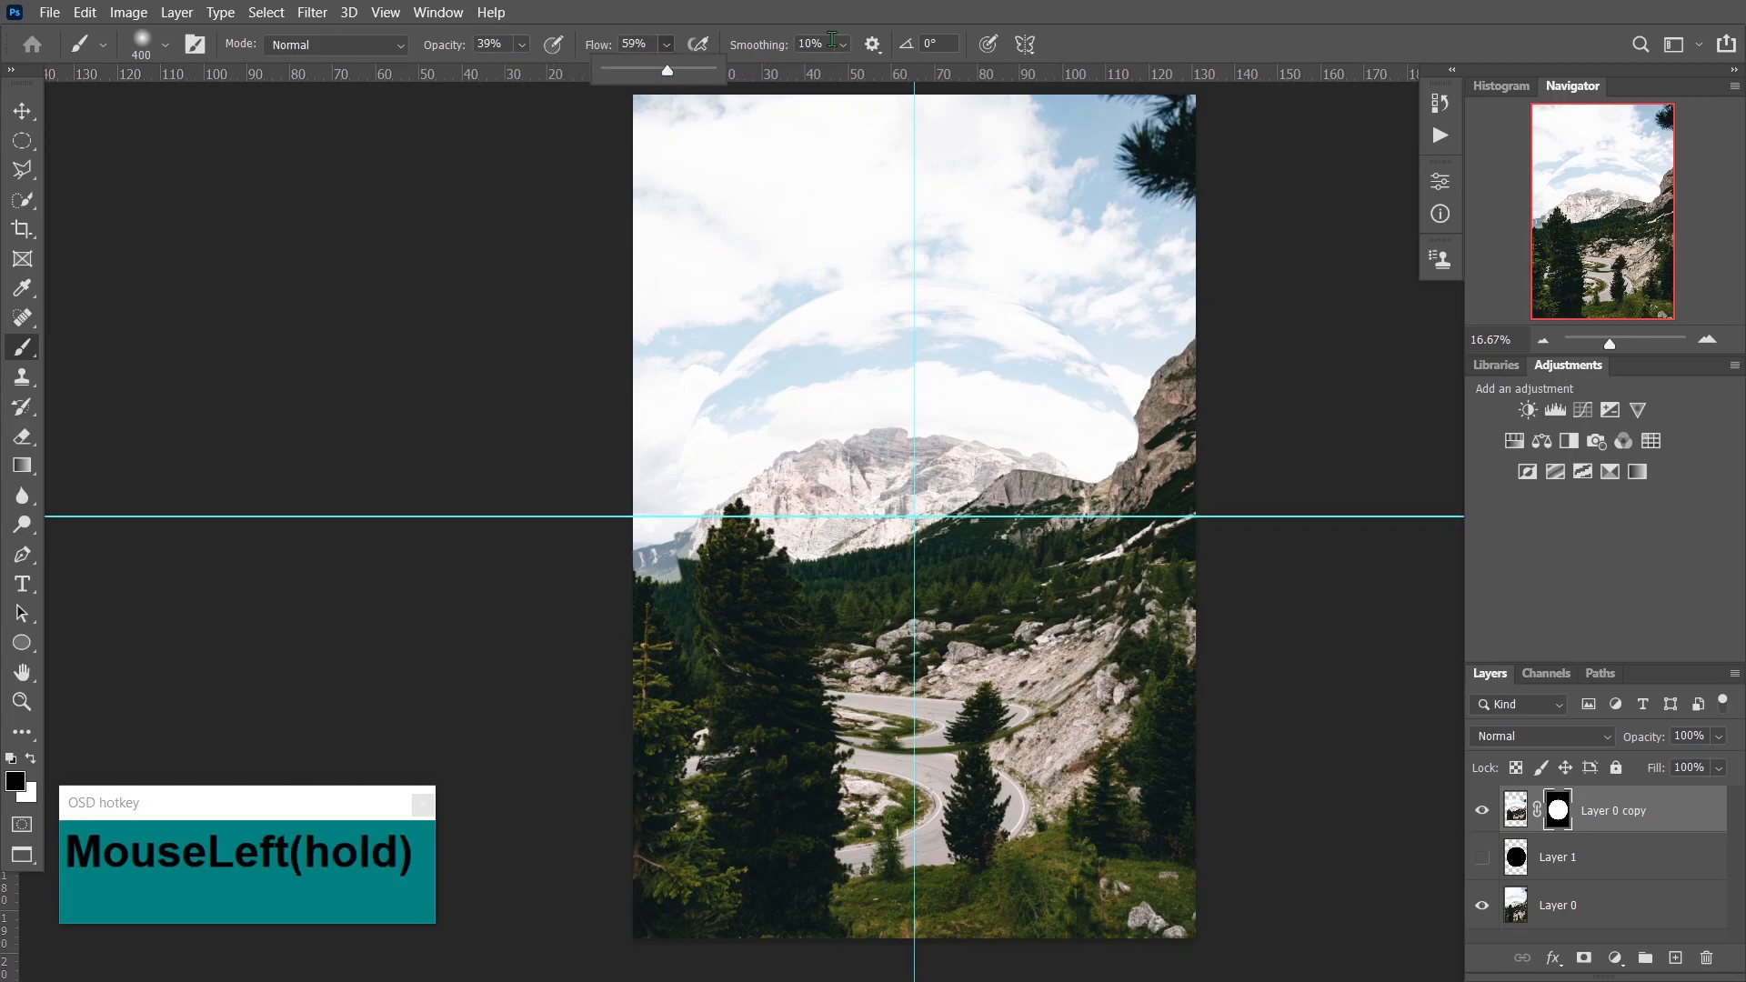
pyautogui.click(843, 45)
pyautogui.moveTo(845, 64); pyautogui.dragTo(870, 71)
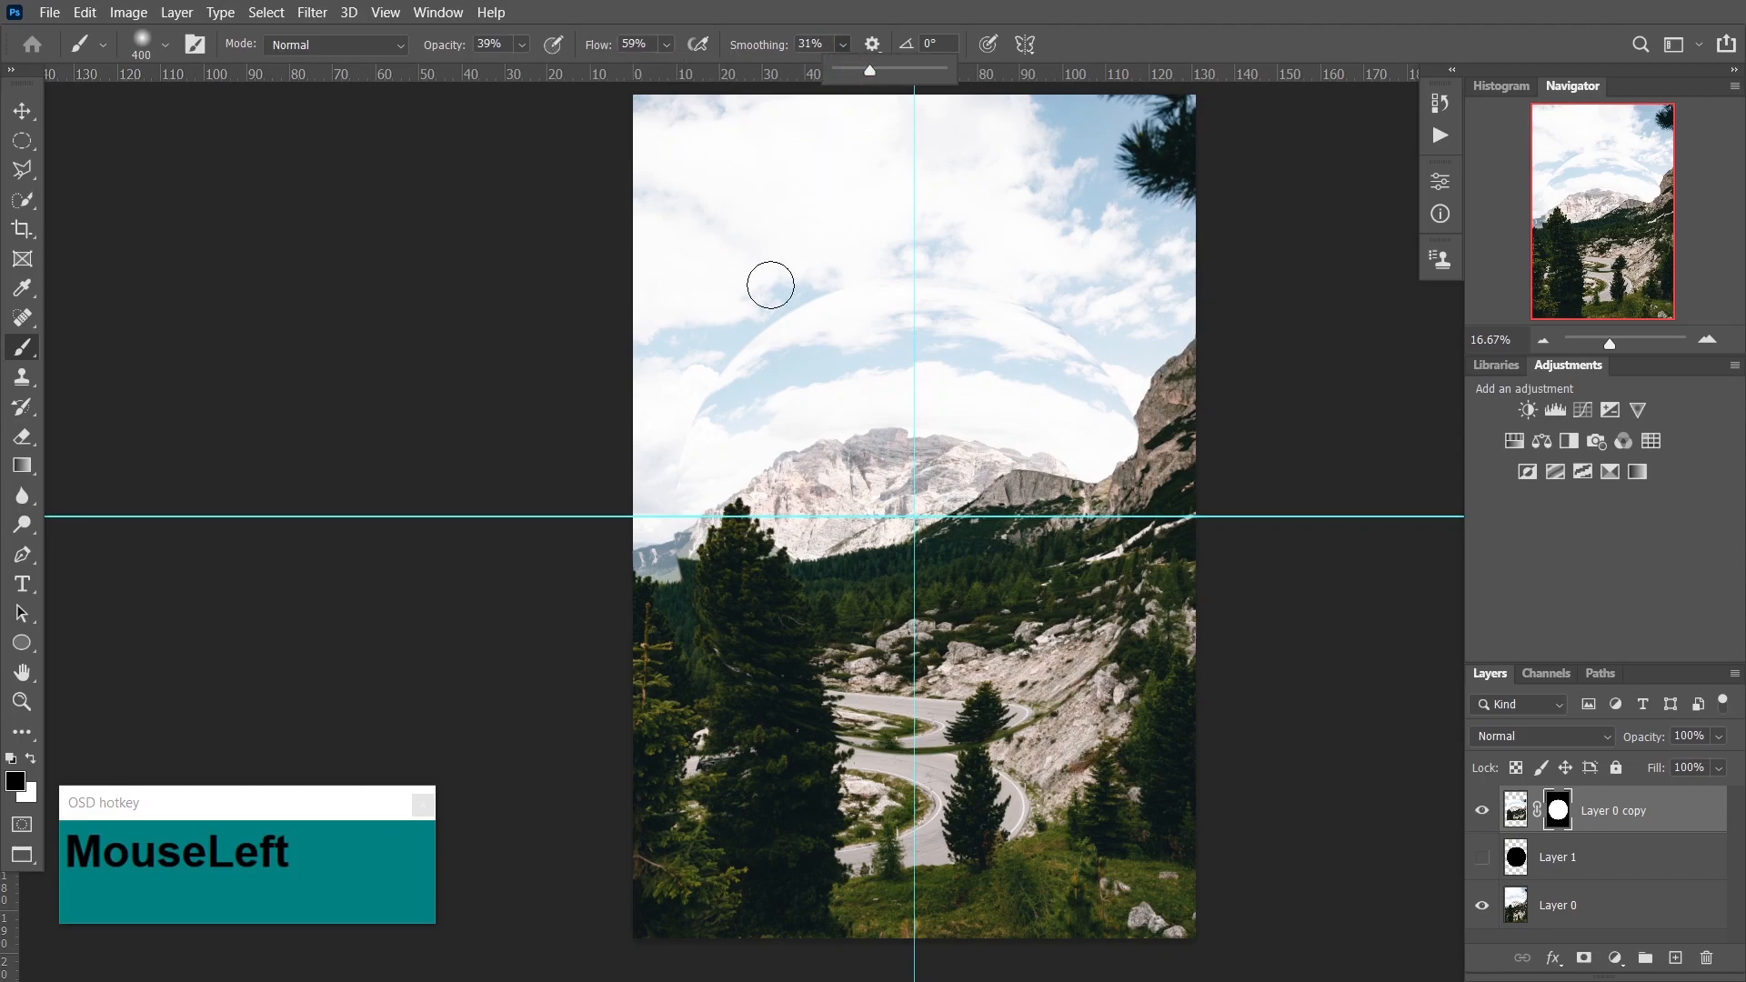
# - Paint soft black shading with the 400 px brush around the sphere's inner edge, on the image of Layer 0 copy rather than its mask
pyautogui.moveTo(658, 403)
pyautogui.mouseDown()
pyautogui.moveTo(745, 308)
pyautogui.moveTo(877, 265)
pyautogui.moveTo(951, 264)
pyautogui.mouseUp()
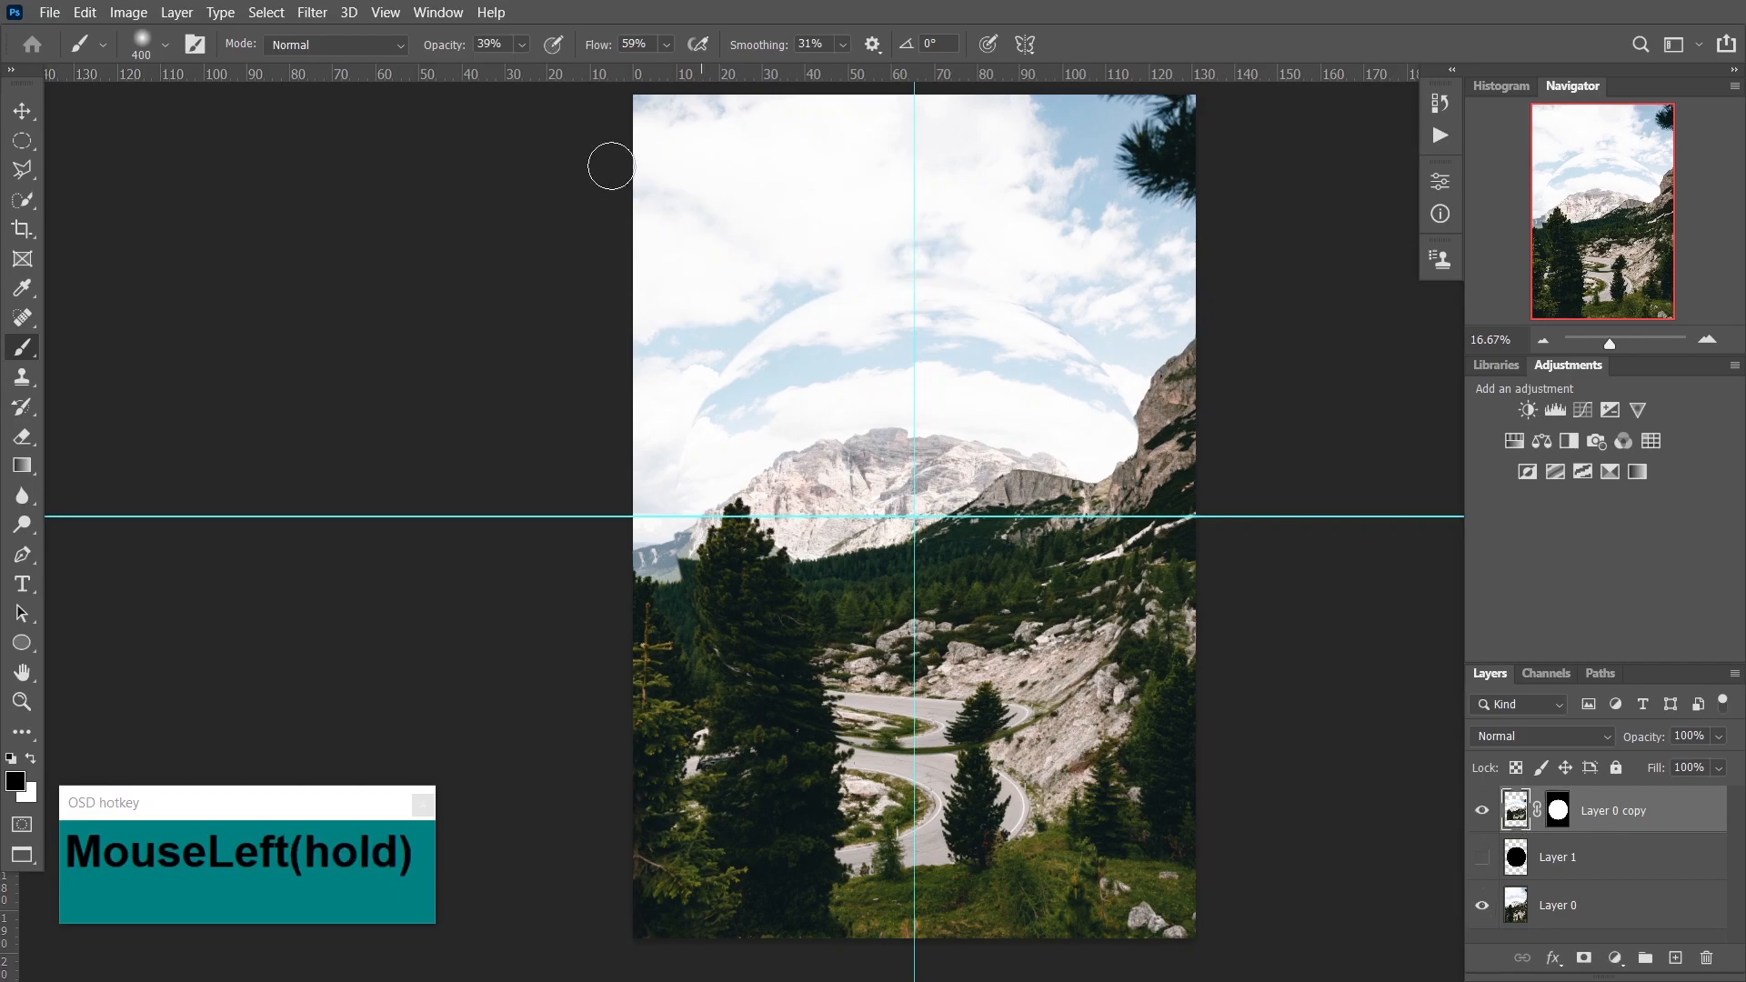
pyautogui.click(742, 391)
pyautogui.moveTo(716, 335)
pyautogui.mouseDown()
pyautogui.moveTo(878, 258)
pyautogui.moveTo(1035, 278)
pyautogui.moveTo(1116, 325)
pyautogui.moveTo(1178, 445)
pyautogui.moveTo(1109, 302)
pyautogui.moveTo(1071, 314)
pyautogui.moveTo(1115, 340)
pyautogui.moveTo(1161, 415)
pyautogui.moveTo(1081, 307)
pyautogui.moveTo(1015, 269)
pyautogui.moveTo(825, 265)
pyautogui.moveTo(704, 341)
pyautogui.moveTo(651, 413)
pyautogui.moveTo(640, 546)
pyautogui.moveTo(671, 405)
pyautogui.moveTo(719, 325)
pyautogui.moveTo(672, 399)
pyautogui.moveTo(640, 554)
pyautogui.moveTo(682, 379)
pyautogui.moveTo(770, 299)
pyautogui.moveTo(657, 462)
pyautogui.moveTo(667, 407)
pyautogui.moveTo(712, 354)
pyautogui.moveTo(888, 269)
pyautogui.moveTo(1041, 285)
pyautogui.moveTo(1099, 319)
pyautogui.moveTo(1191, 434)
pyautogui.moveTo(1200, 491)
pyautogui.mouseUp()
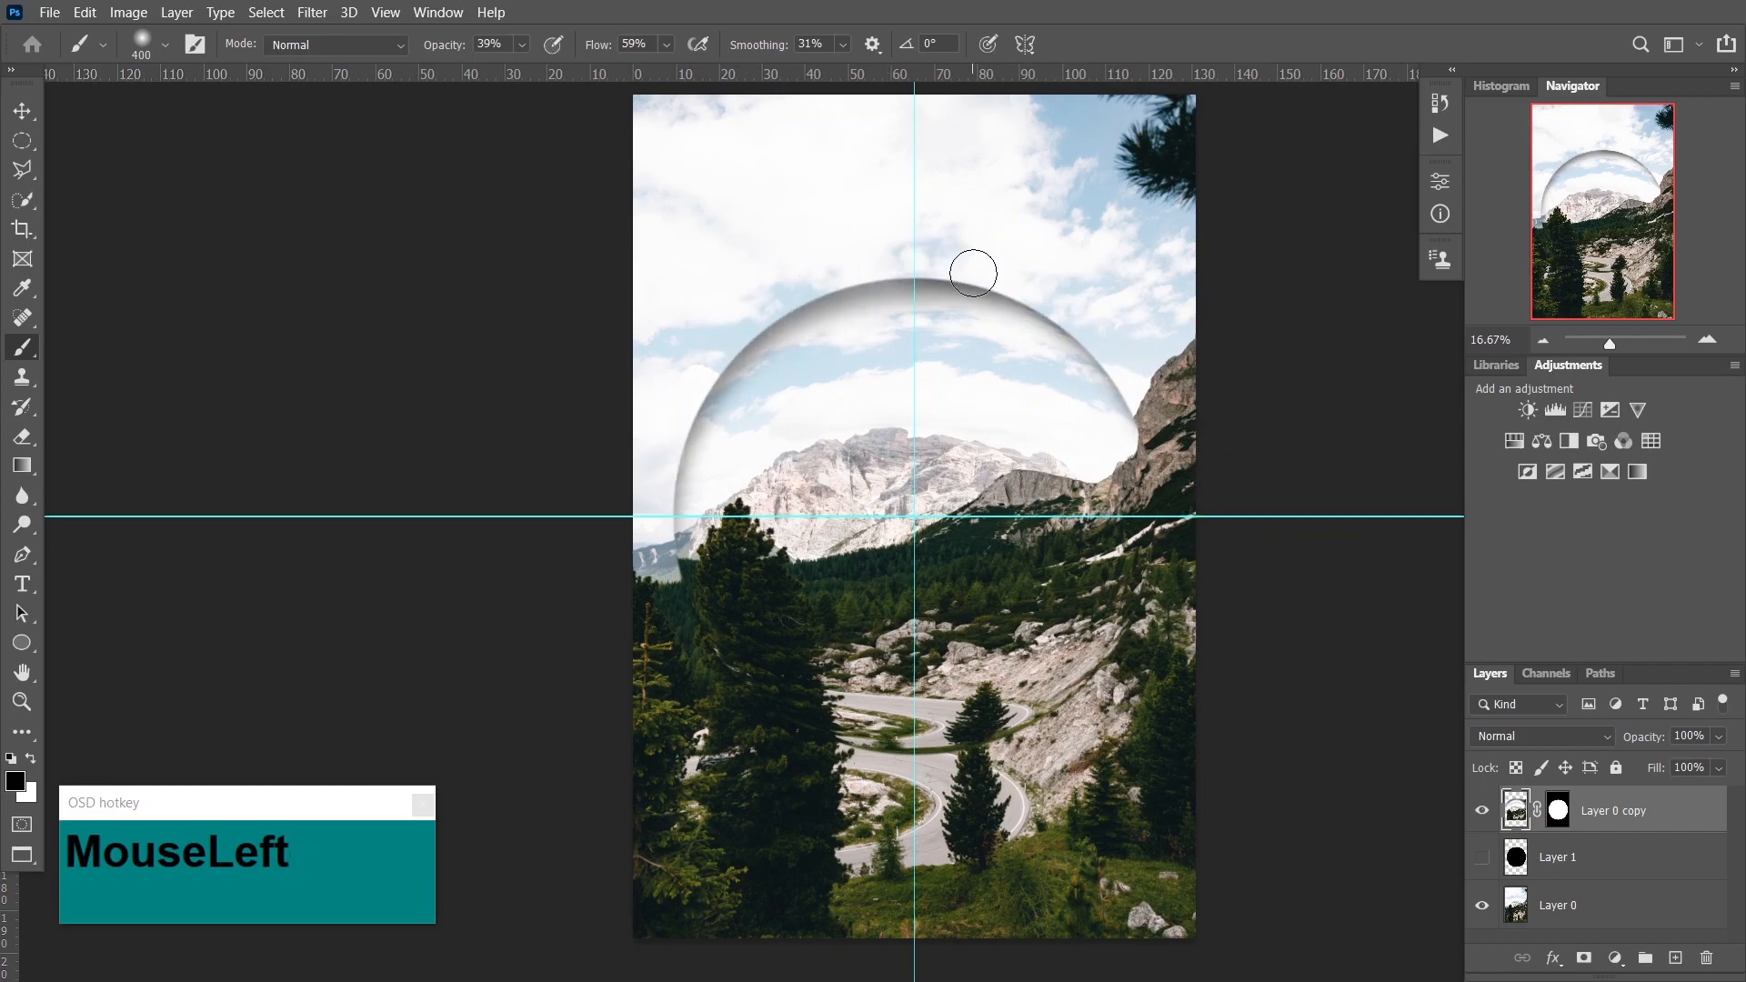
pyautogui.moveTo(1016, 286)
pyautogui.mouseDown()
pyautogui.moveTo(1132, 391)
pyautogui.moveTo(1170, 496)
pyautogui.moveTo(1151, 697)
pyautogui.mouseUp()
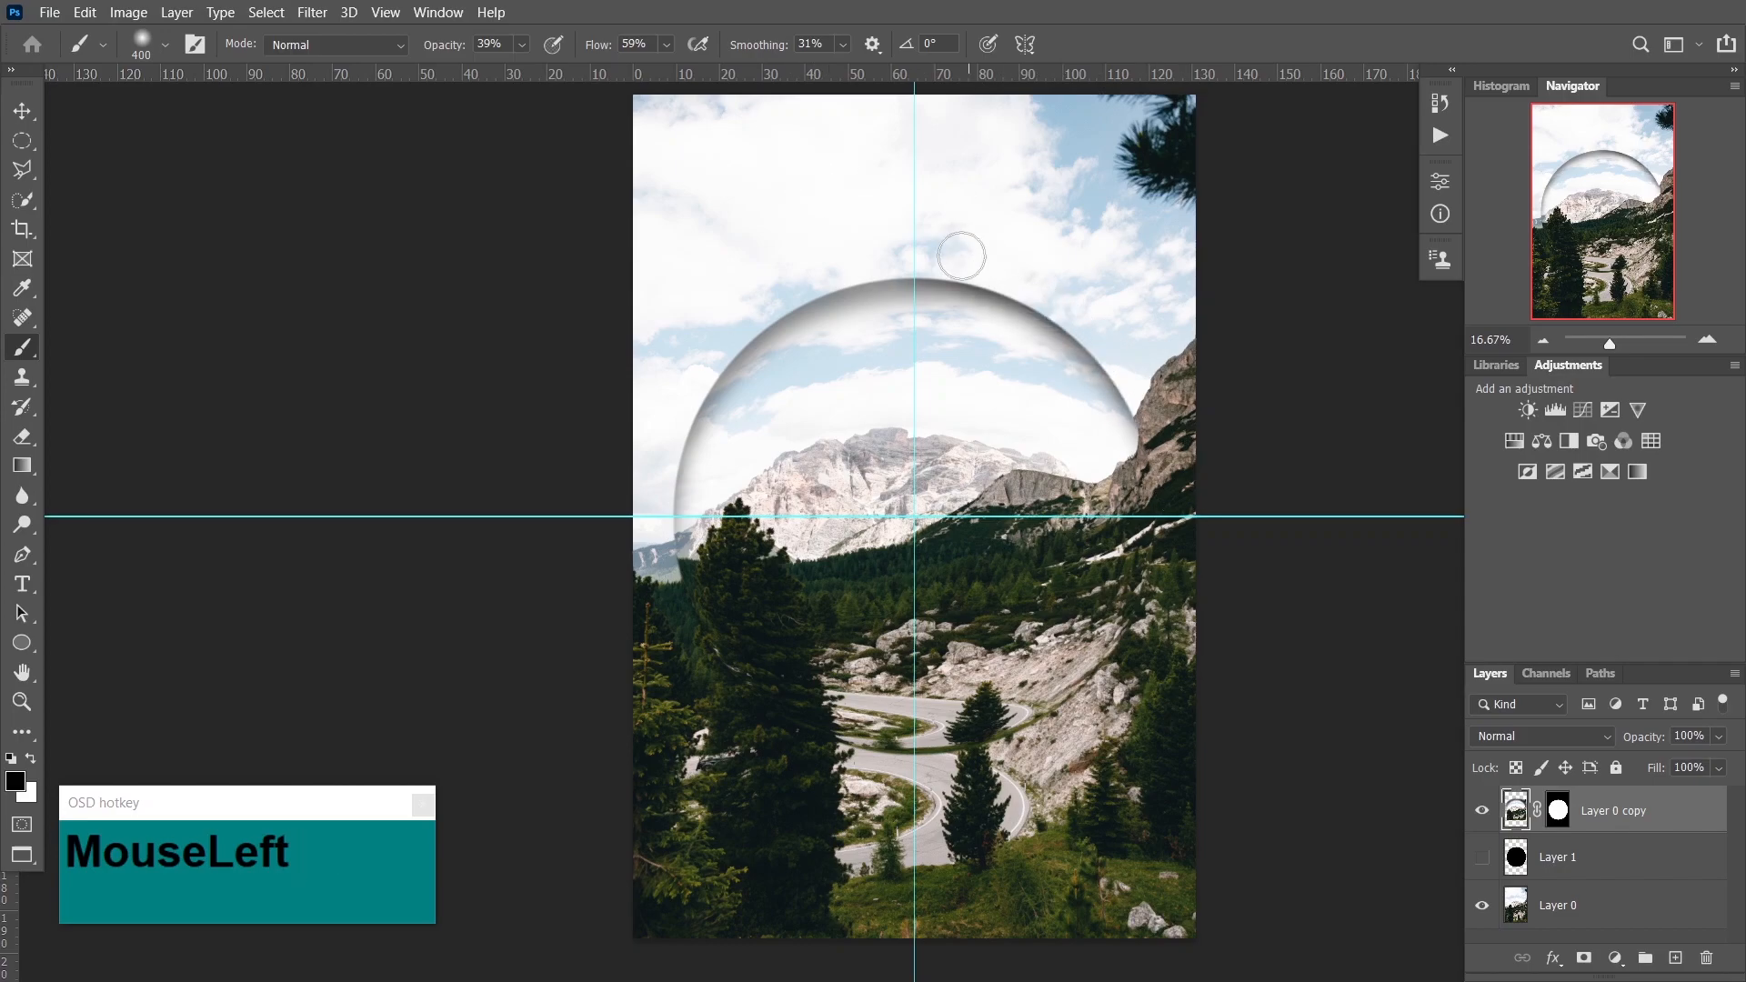
pyautogui.moveTo(869, 261)
pyautogui.mouseDown()
pyautogui.moveTo(760, 311)
pyautogui.moveTo(683, 383)
pyautogui.moveTo(622, 524)
pyautogui.moveTo(645, 780)
pyautogui.moveTo(666, 803)
pyautogui.moveTo(636, 400)
pyautogui.mouseUp()
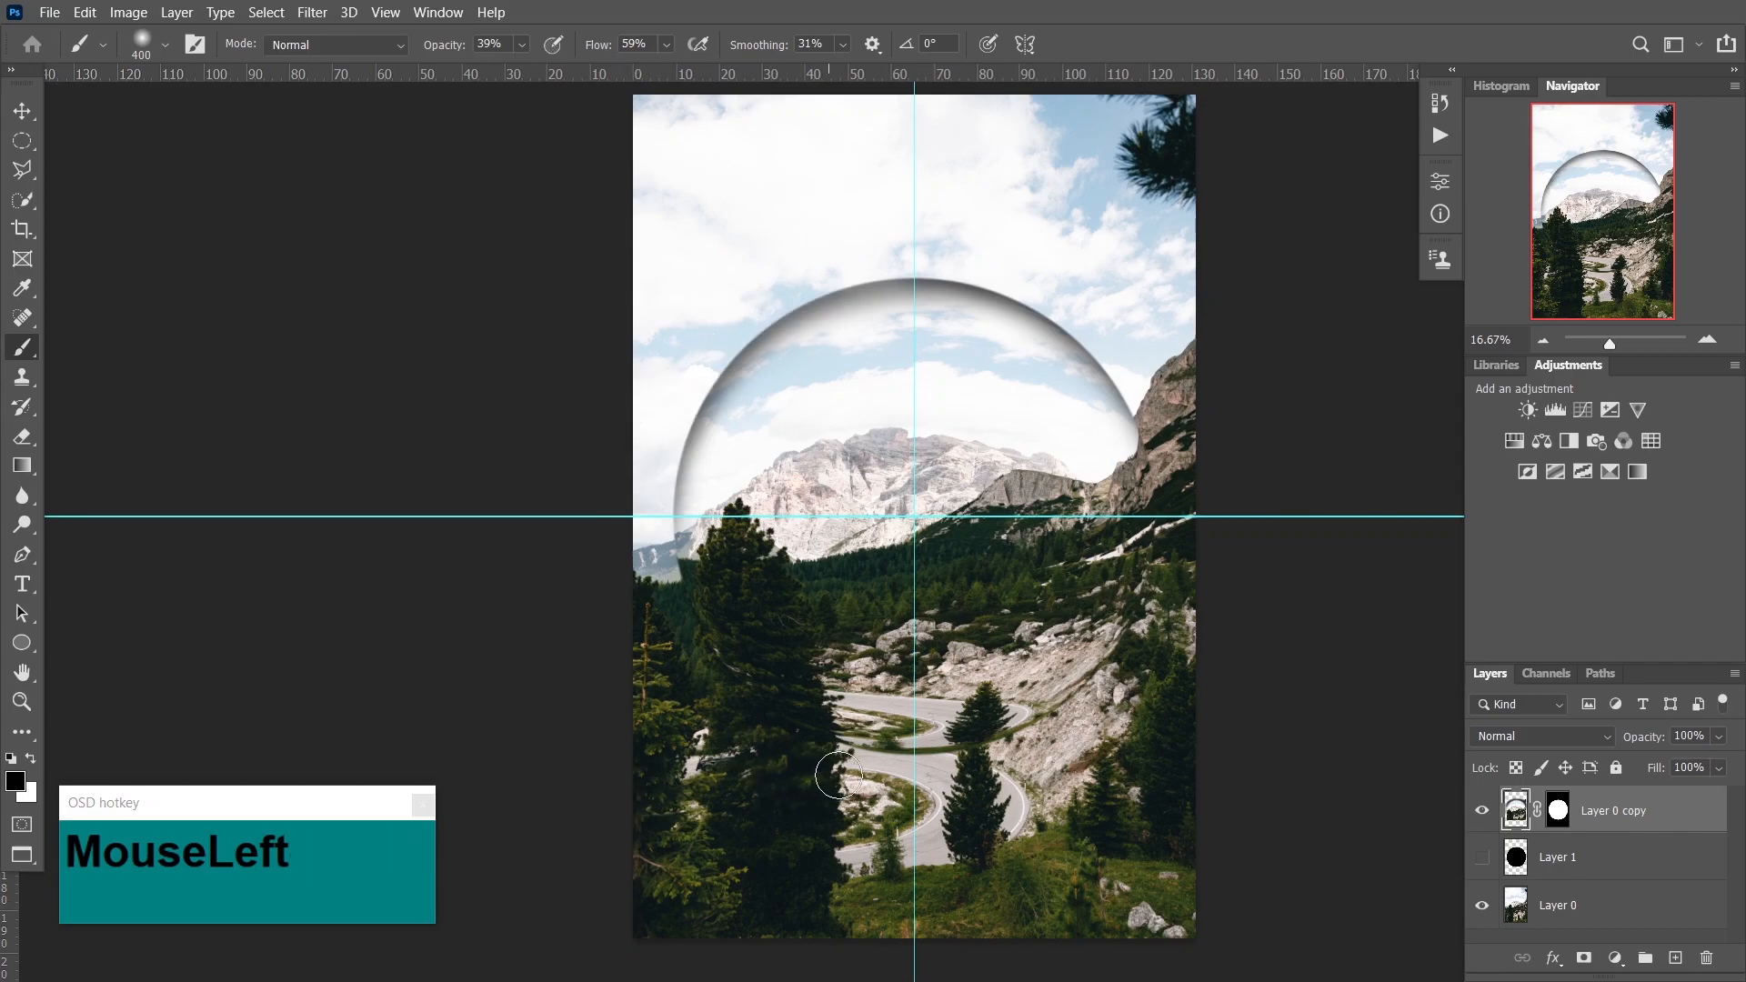
pyautogui.moveTo(838, 776); pyautogui.dragTo(907, 780)
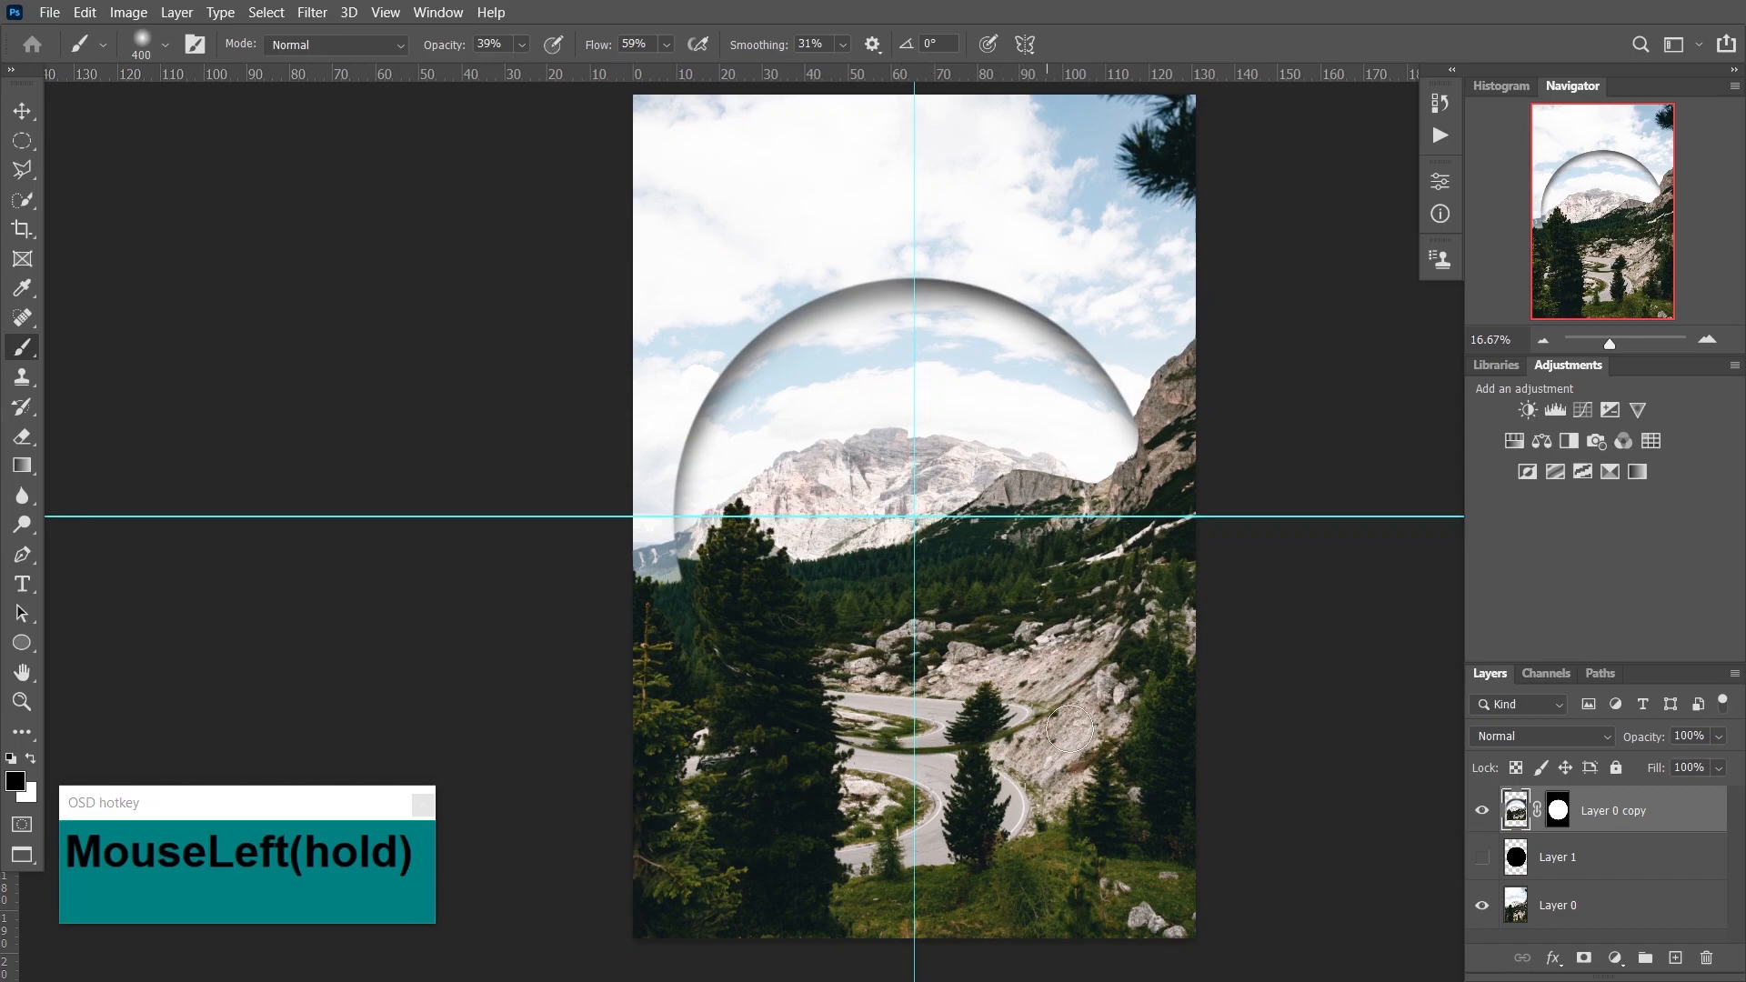
pyautogui.moveTo(1117, 691); pyautogui.dragTo(1106, 706)
pyautogui.moveTo(838, 796)
pyautogui.mouseDown()
pyautogui.moveTo(716, 698)
pyautogui.moveTo(651, 459)
pyautogui.moveTo(964, 254)
pyautogui.mouseUp()
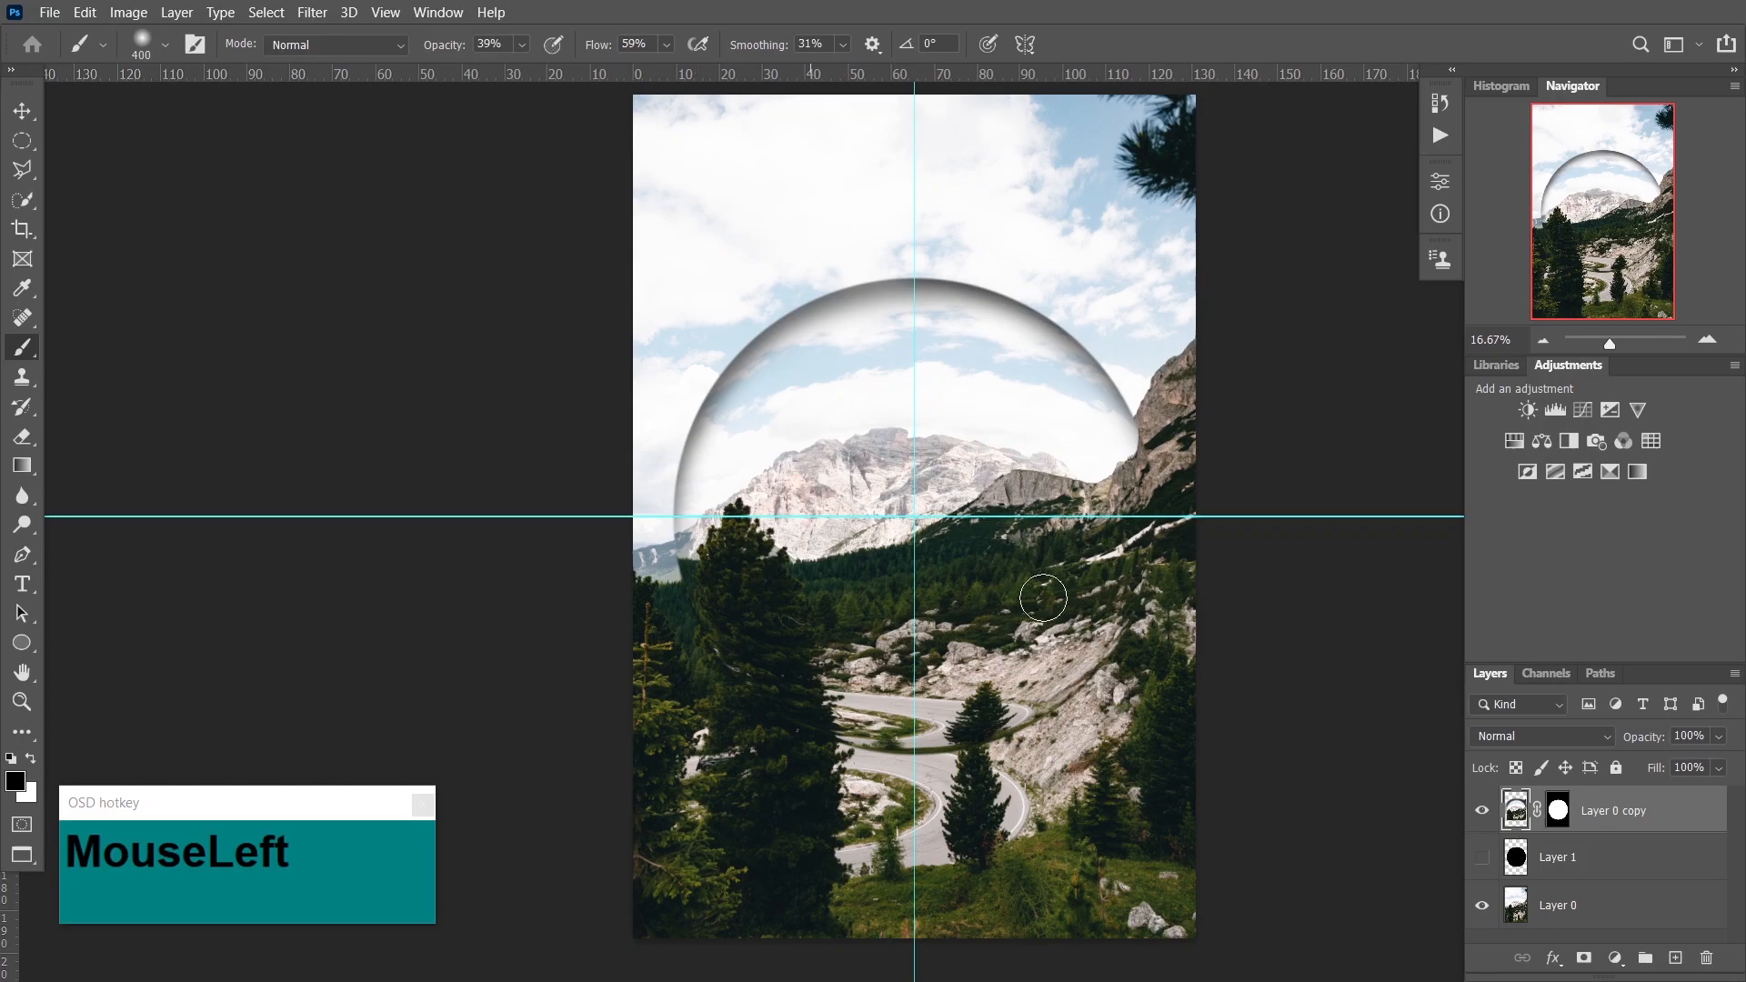
# - Switch to the Move tool and hide the guides crossing the photo
pyautogui.hscroll(-2, 801, 702)
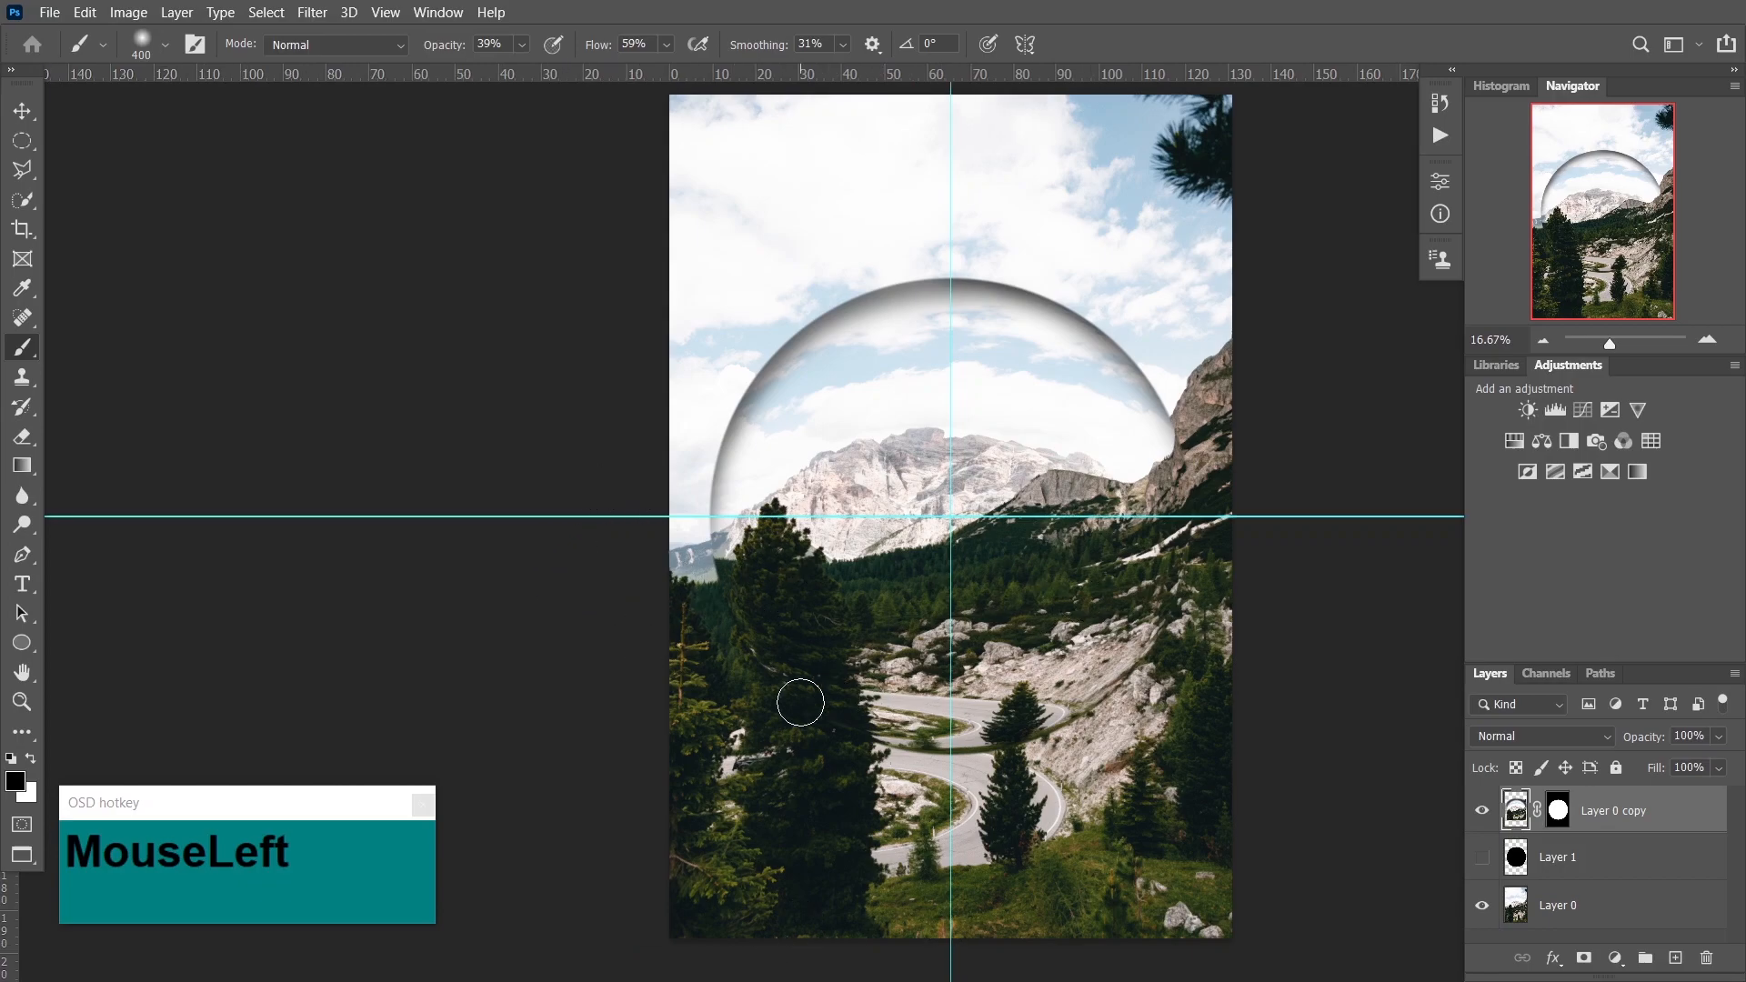
pyautogui.hscroll(3, 800, 702)
pyautogui.press('v')
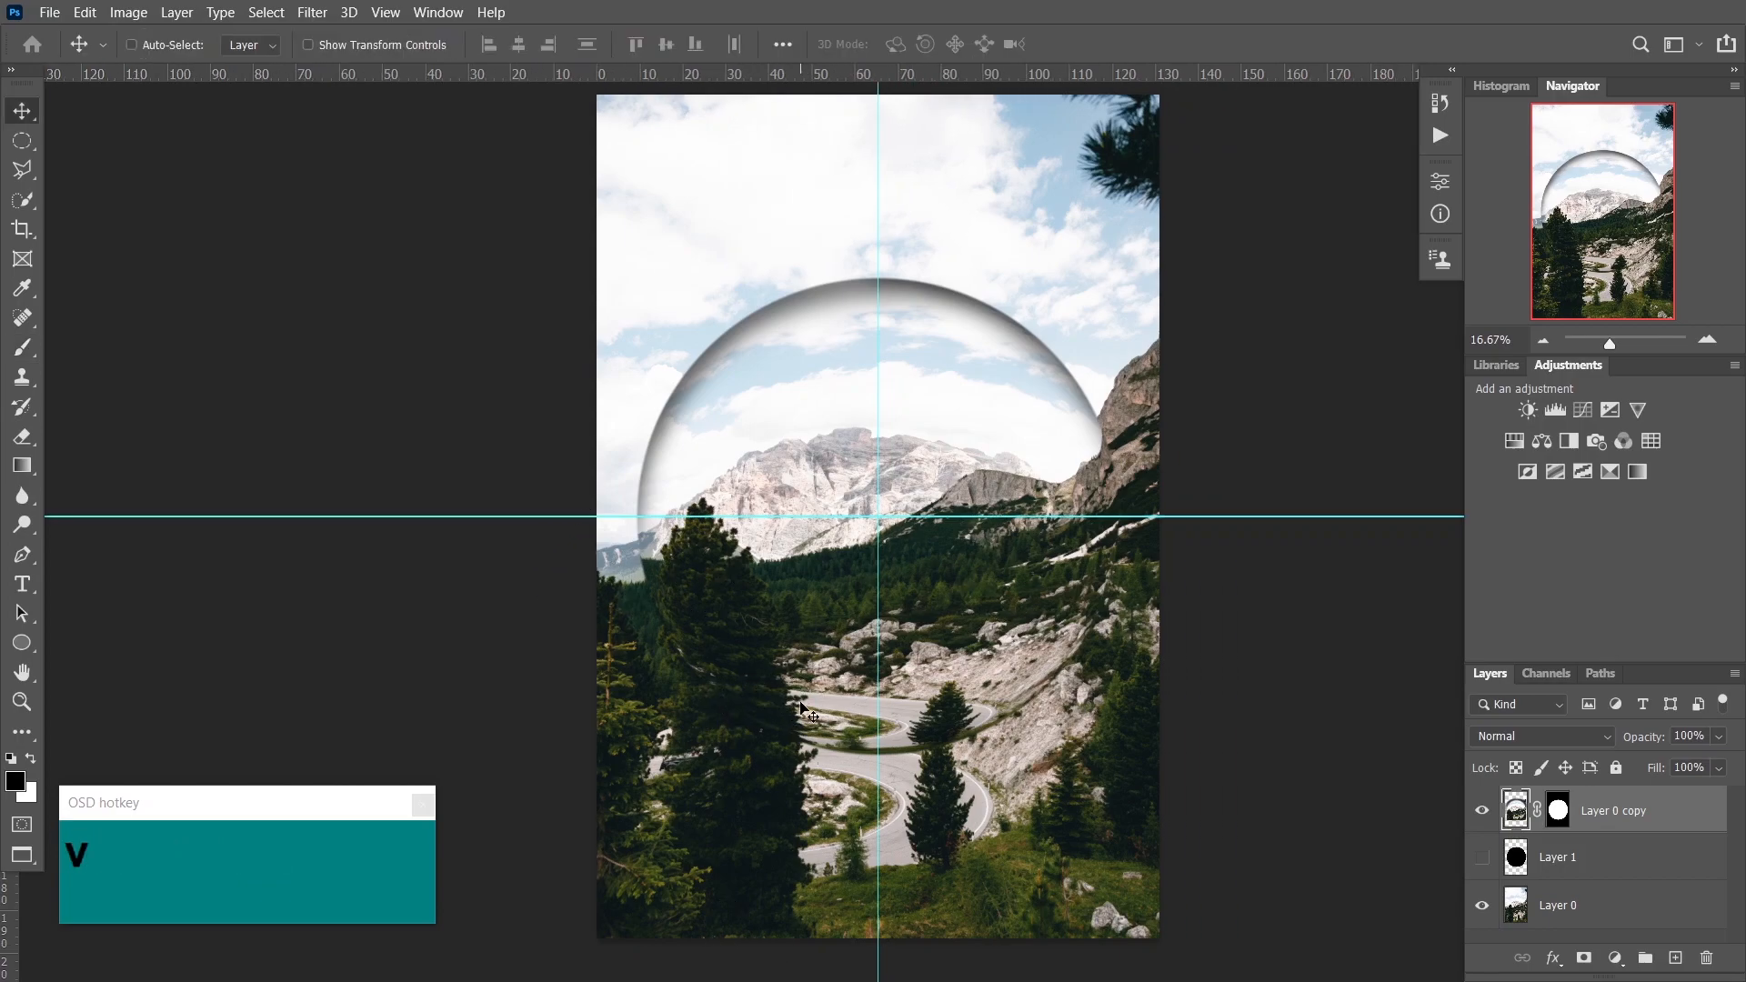
pyautogui.press('ctrl')
pyautogui.hotkey('ctrl', 'h')
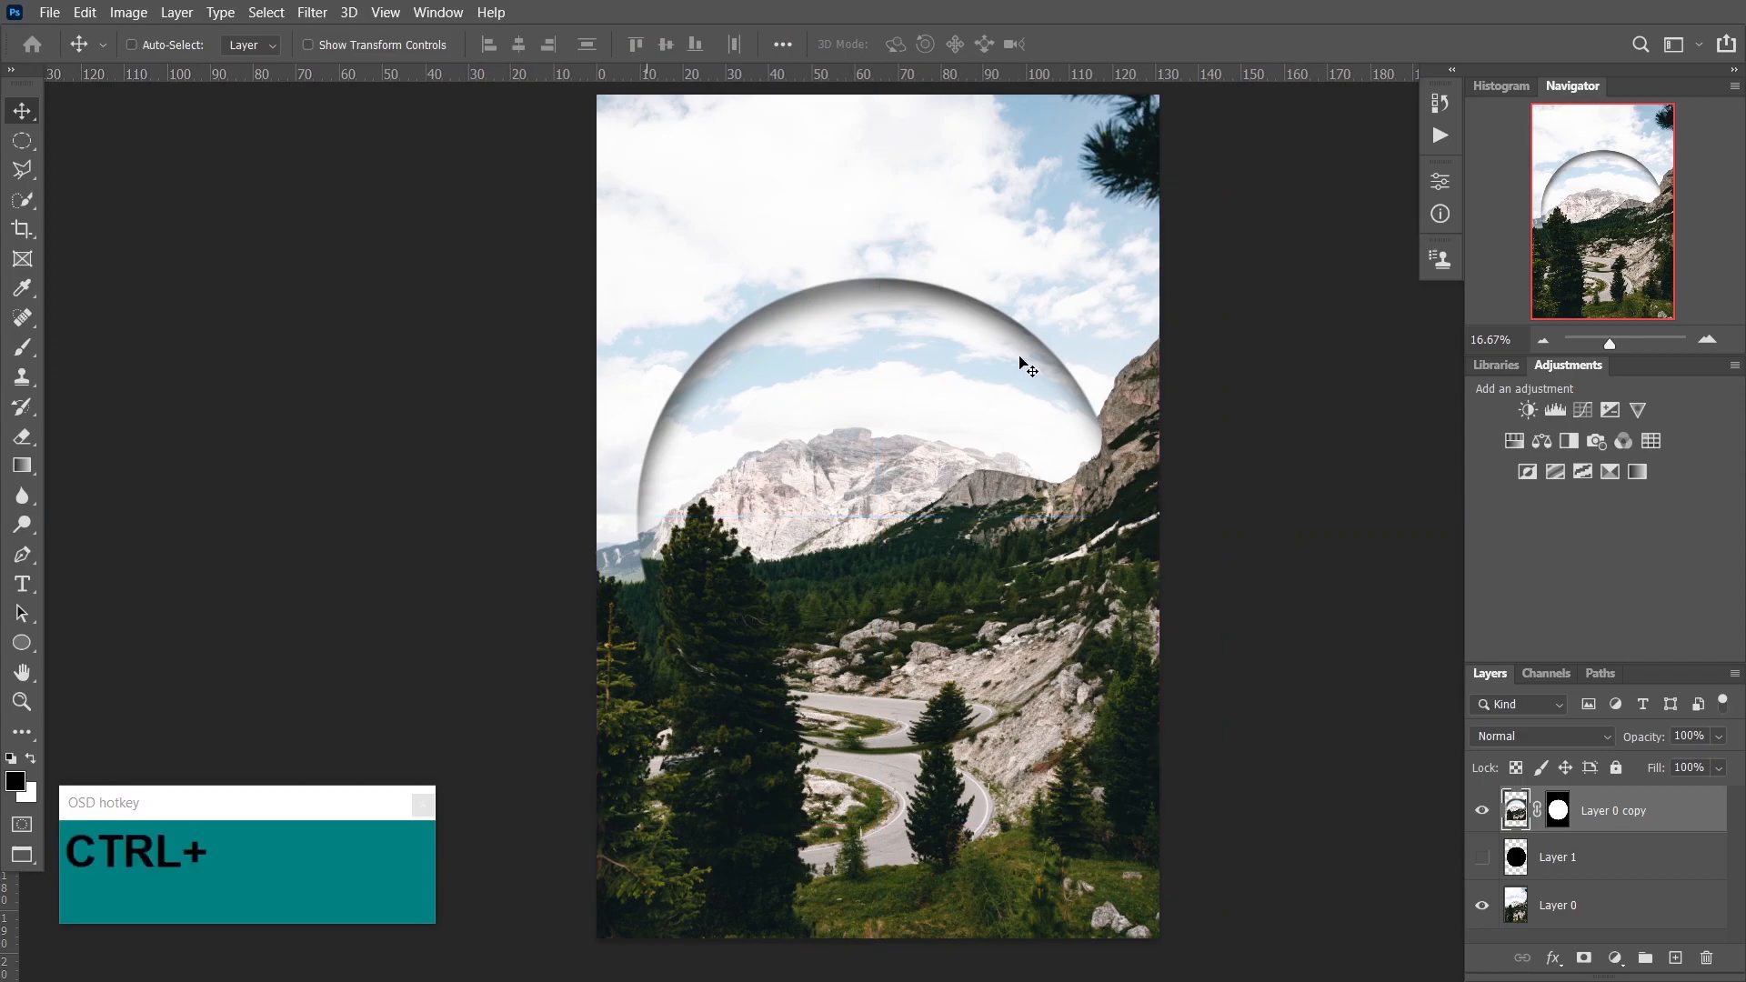
# - Compare the shaded sphere with the original photo by toggling the visibility of Layer 0 copy and the layers beneath it
pyautogui.click(1482, 810)
pyautogui.click(1482, 810)
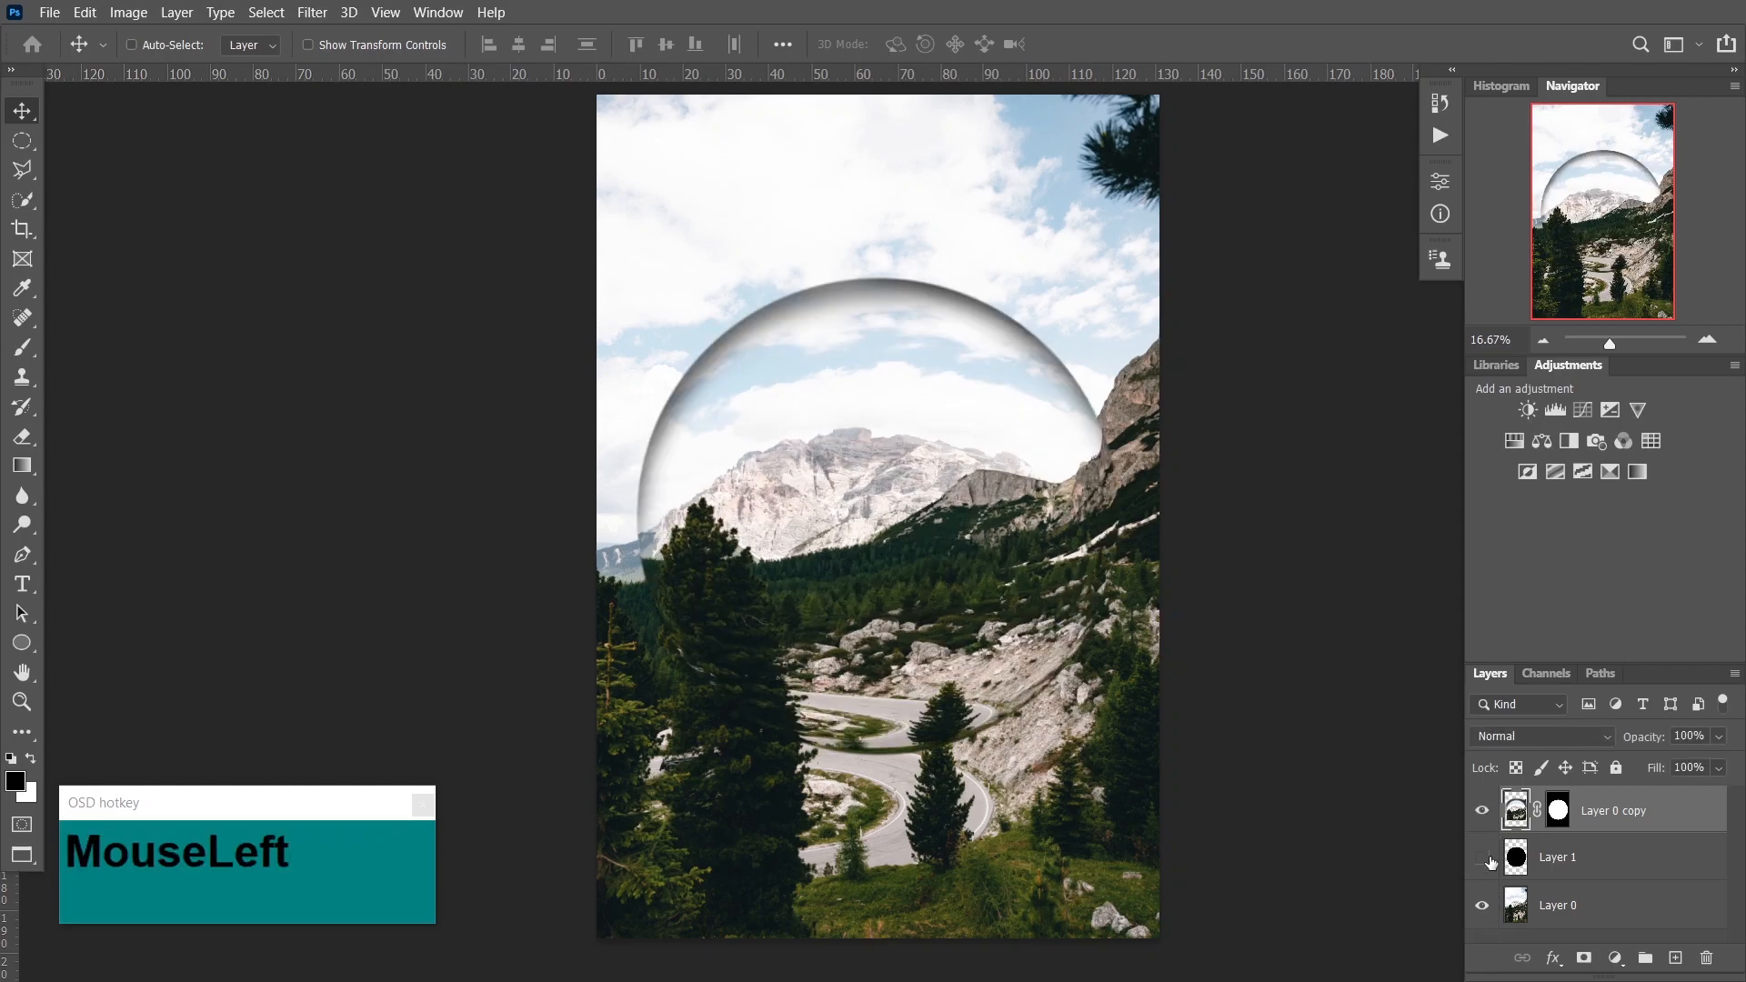
pyautogui.click(1482, 857)
pyautogui.click(1484, 908)
pyautogui.click(1484, 907)
pyautogui.click(1484, 907)
pyautogui.click(1484, 907)
pyautogui.click(1482, 810)
pyautogui.click(1482, 810)
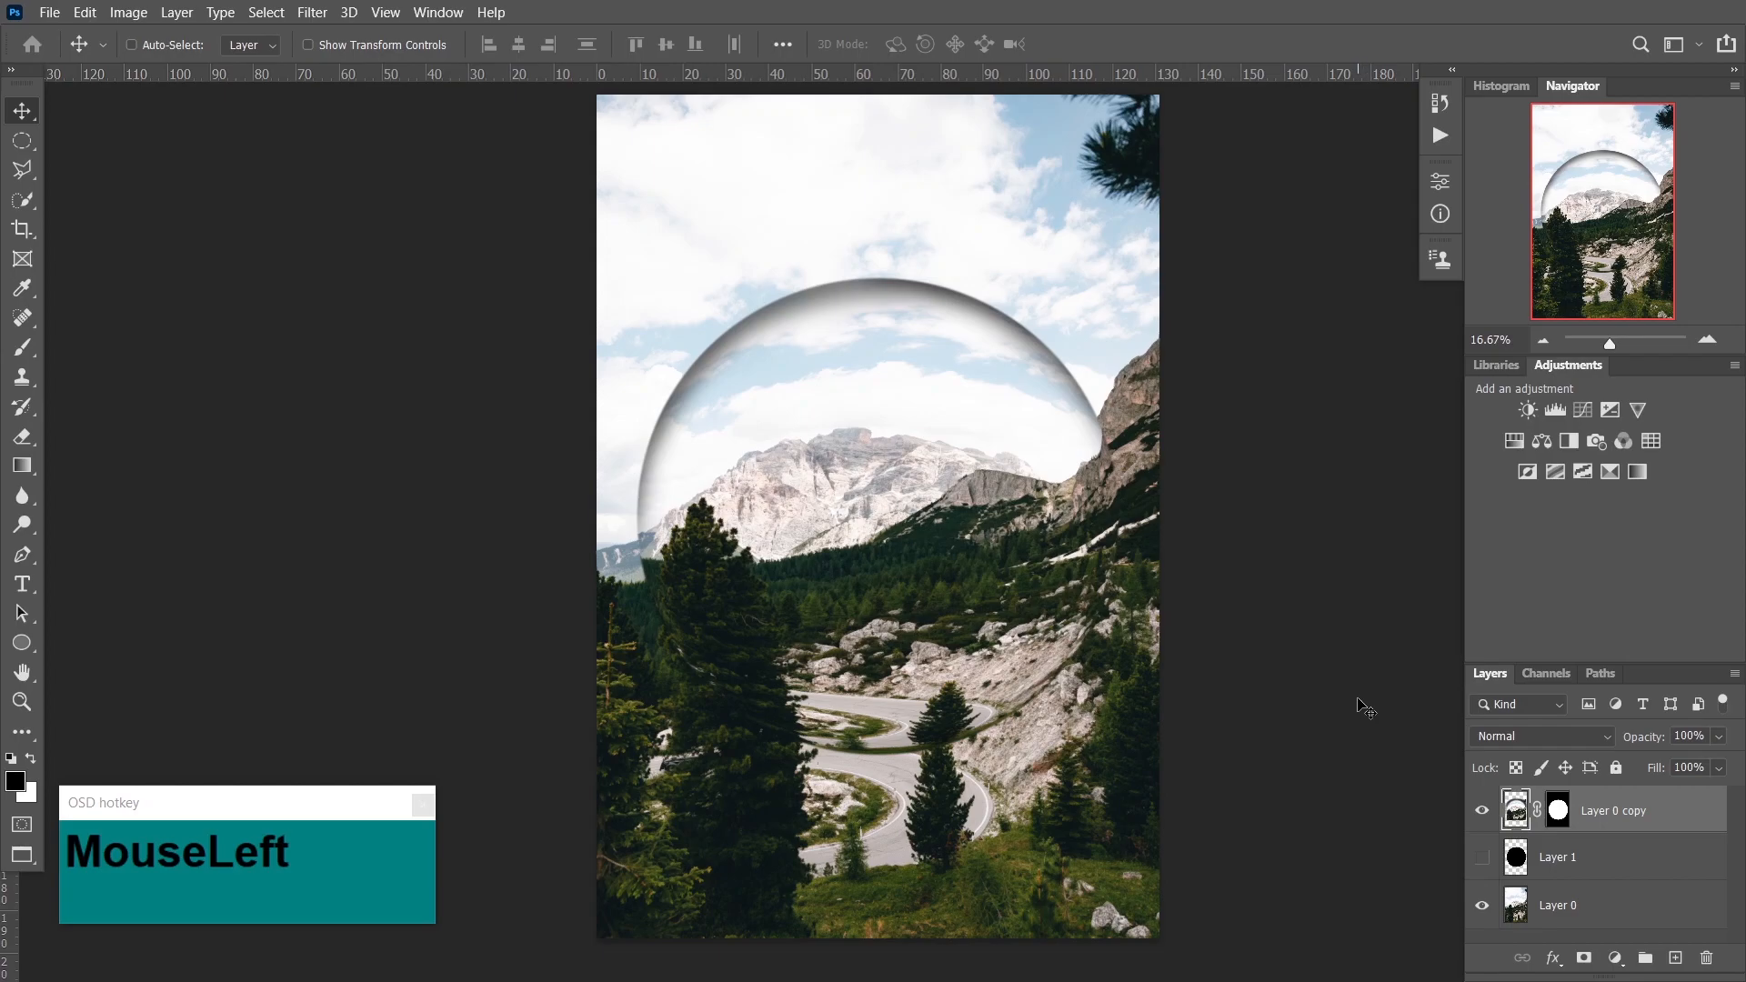